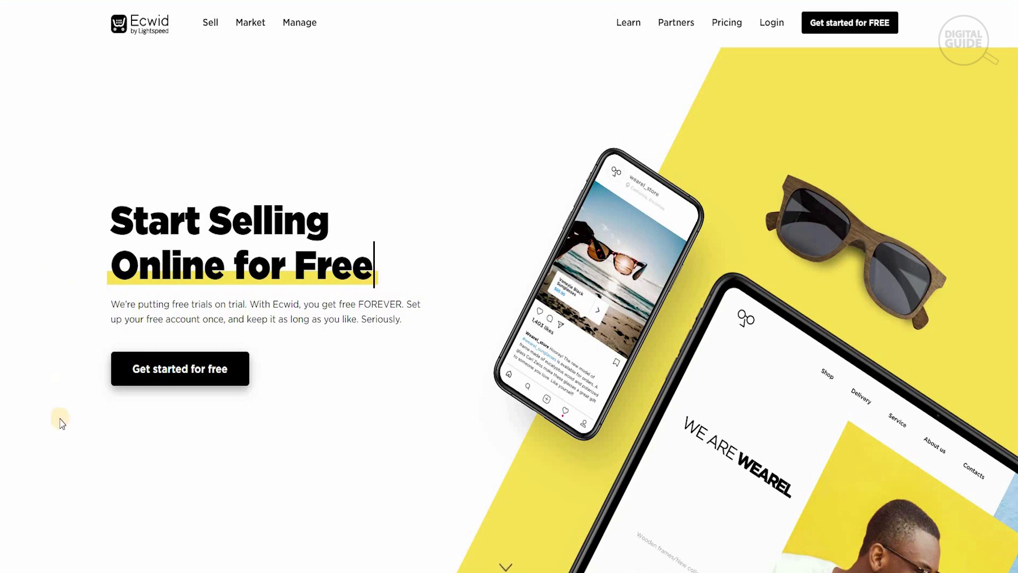
# Step: Scroll the Ecwid homepage past Sell anywhere, Grow faster and Manage simply to 'Get started for free'
pyautogui.scroll(-4, 62, 423)
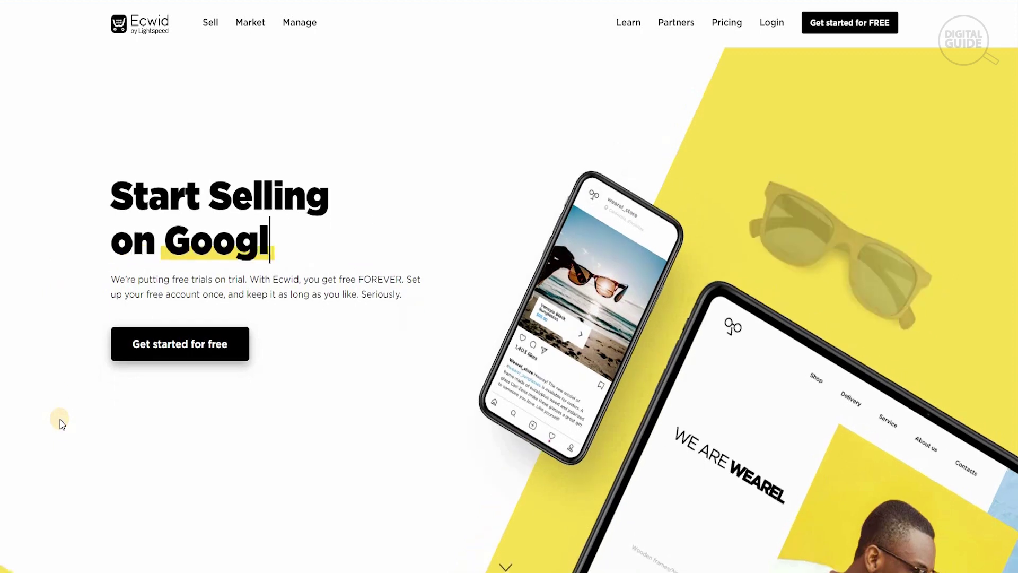
pyautogui.scroll(-5, 61, 423)
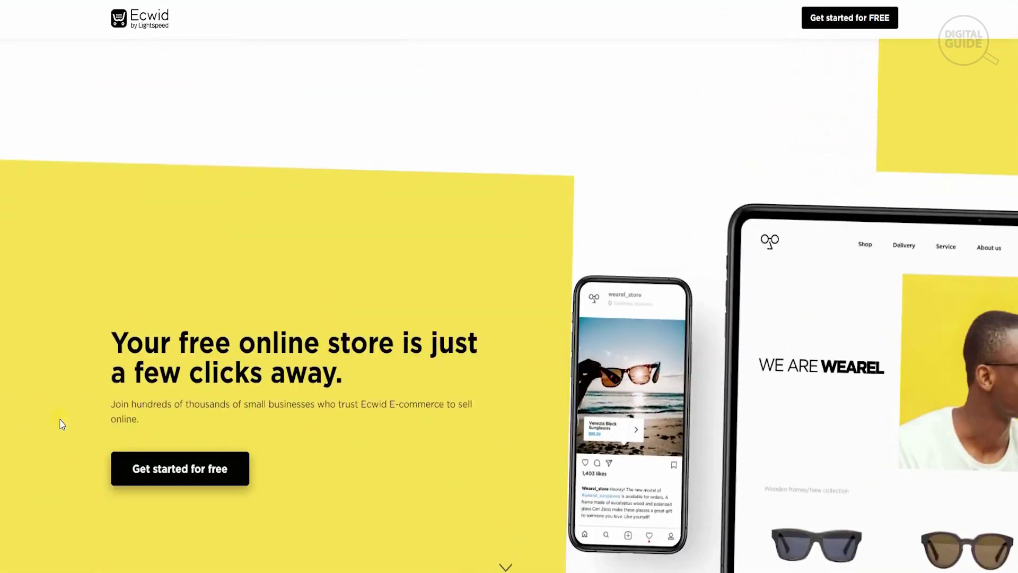
pyautogui.scroll(-3, 62, 423)
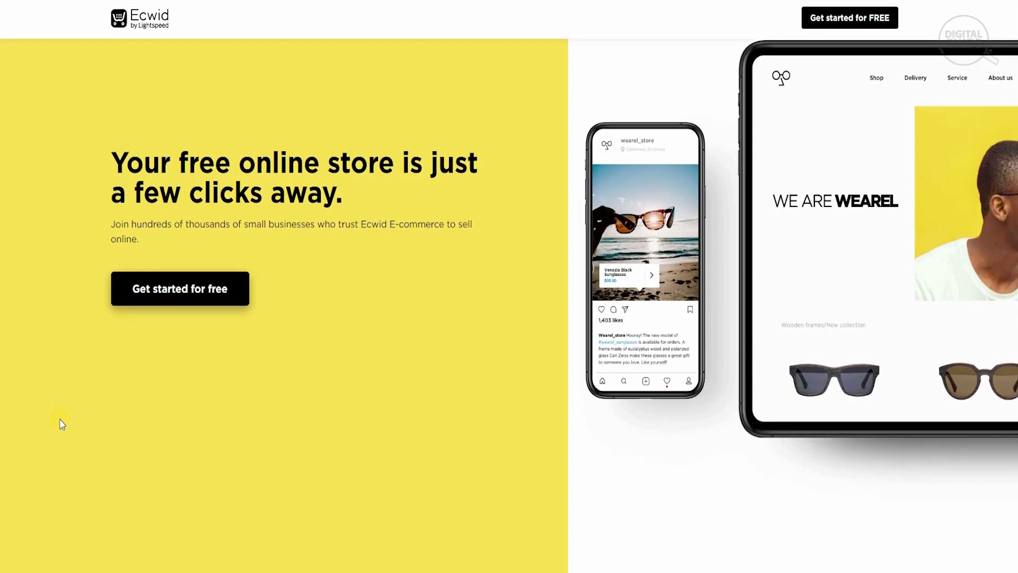
pyautogui.scroll(-5, 61, 423)
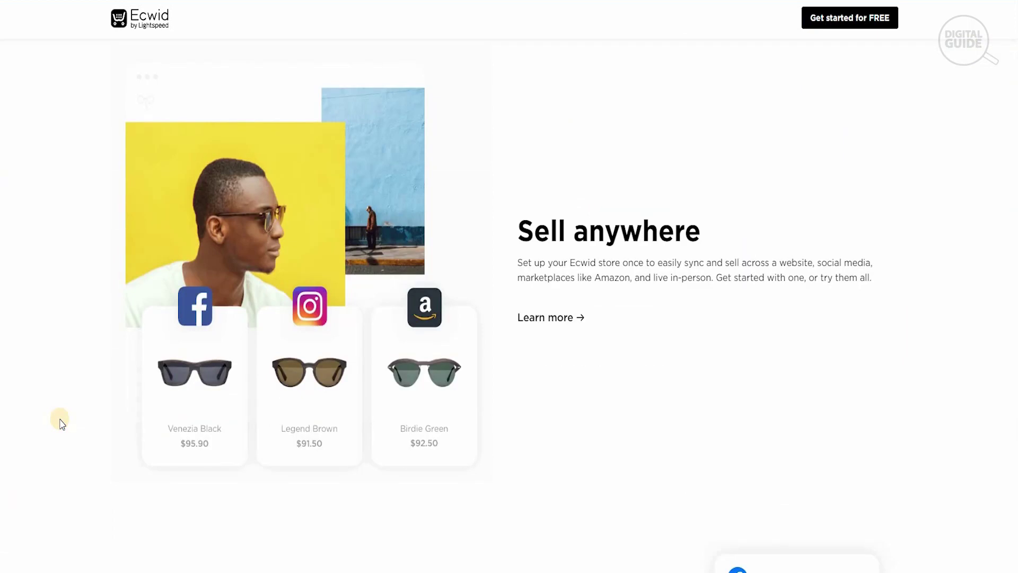
pyautogui.scroll(-8, 61, 421)
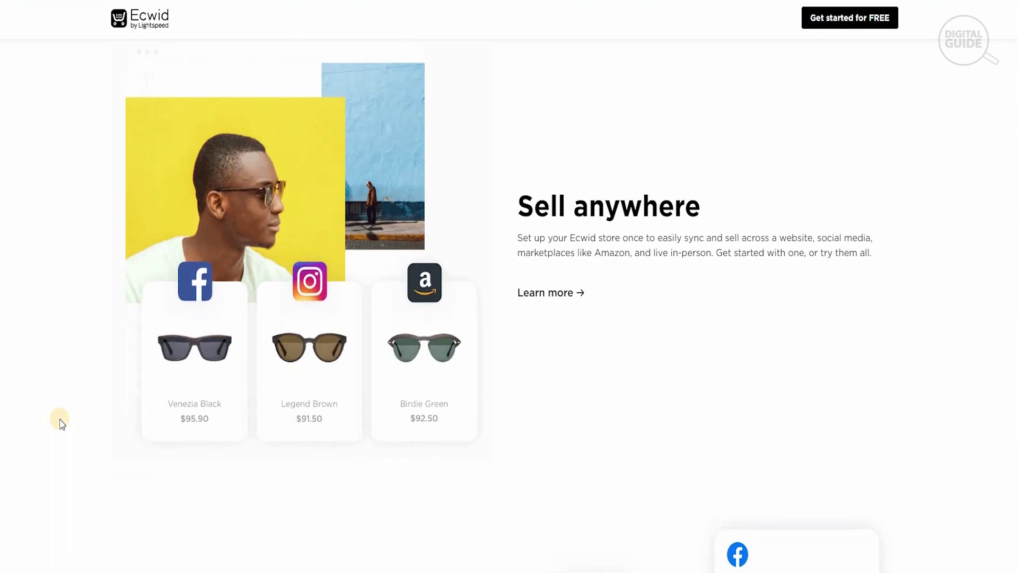
pyautogui.scroll(-1, 61, 421)
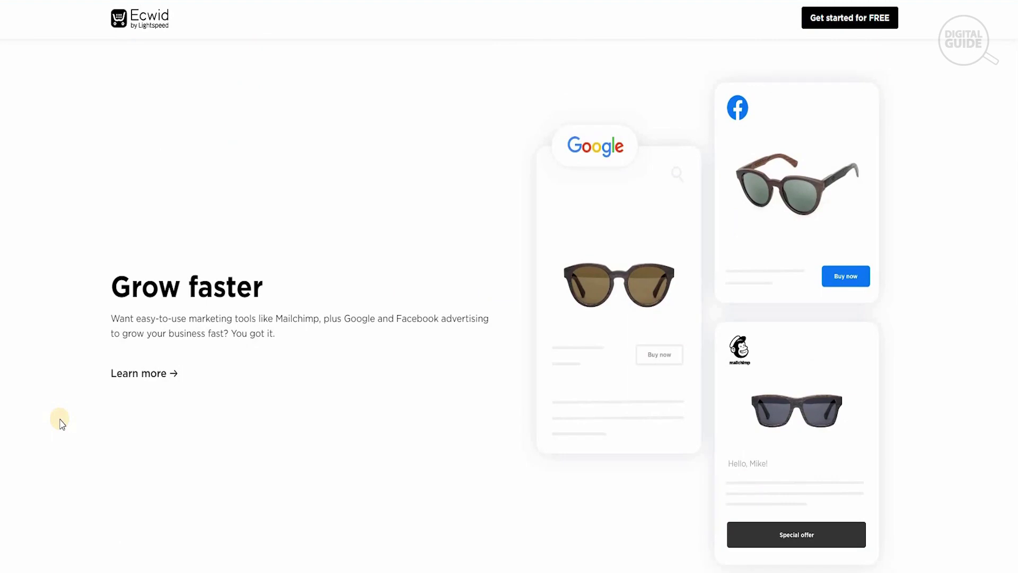
pyautogui.scroll(-4, 61, 421)
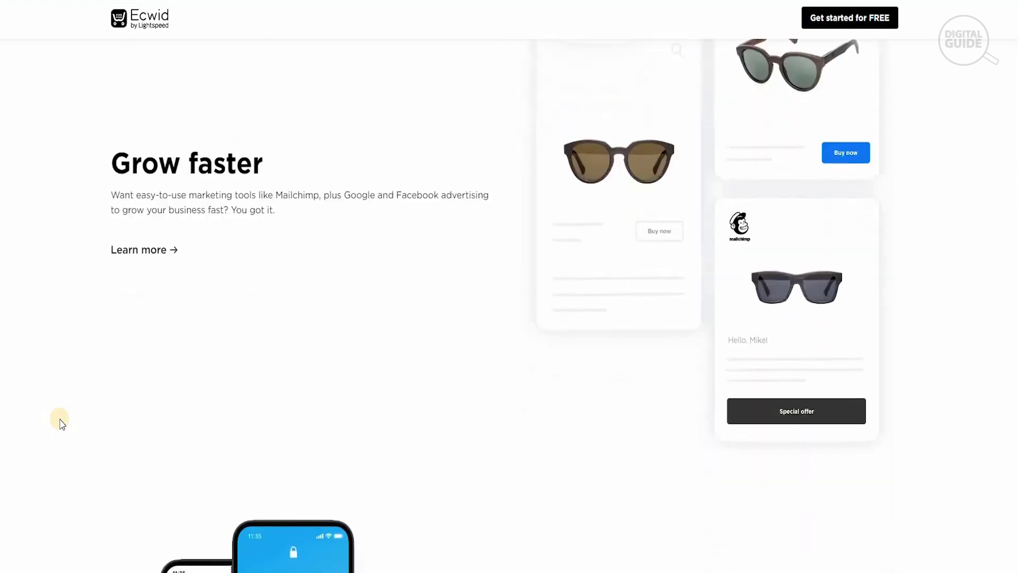
pyautogui.scroll(-8, 61, 422)
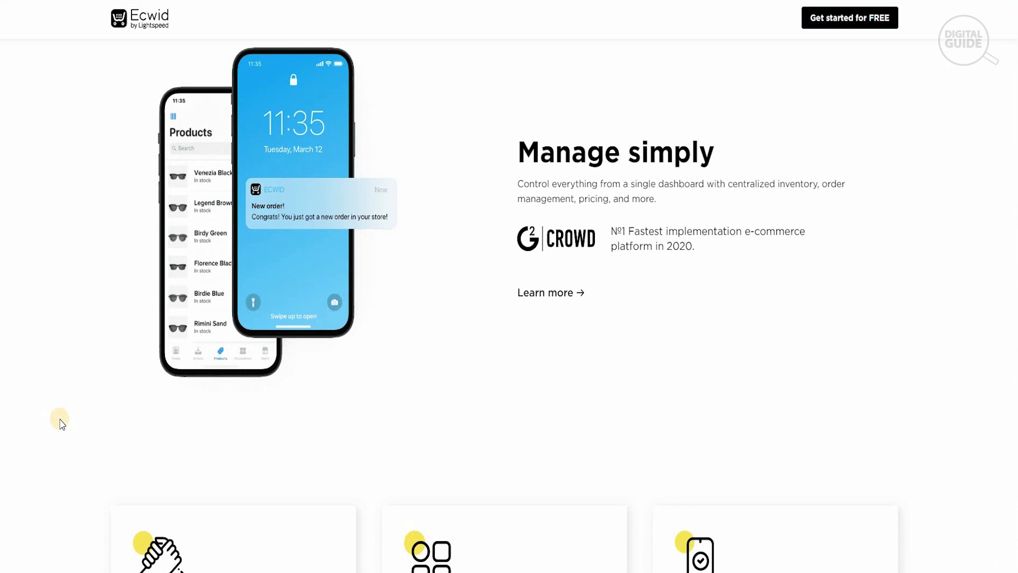
pyautogui.scroll(-1, 61, 421)
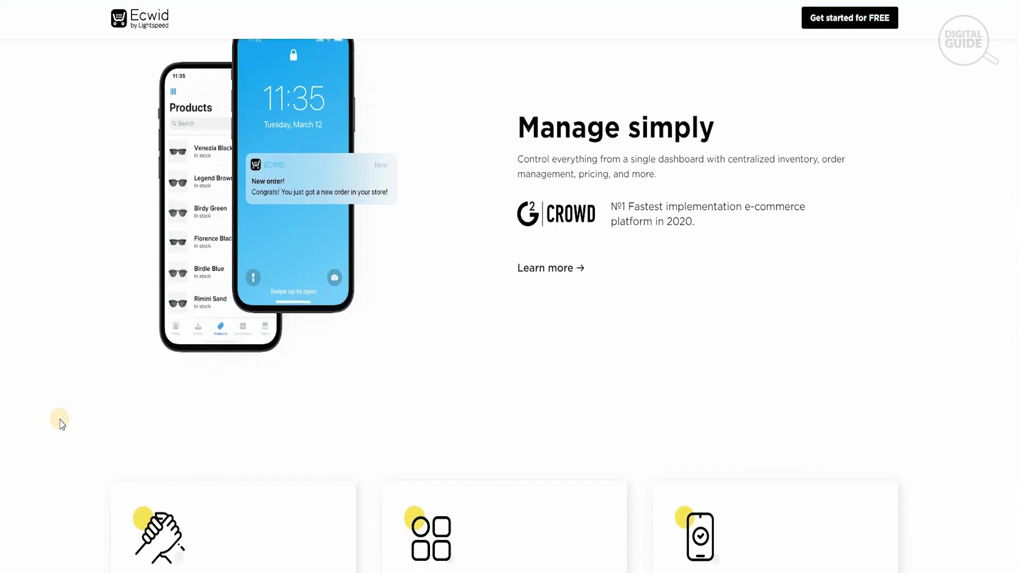
pyautogui.scroll(-5, 61, 422)
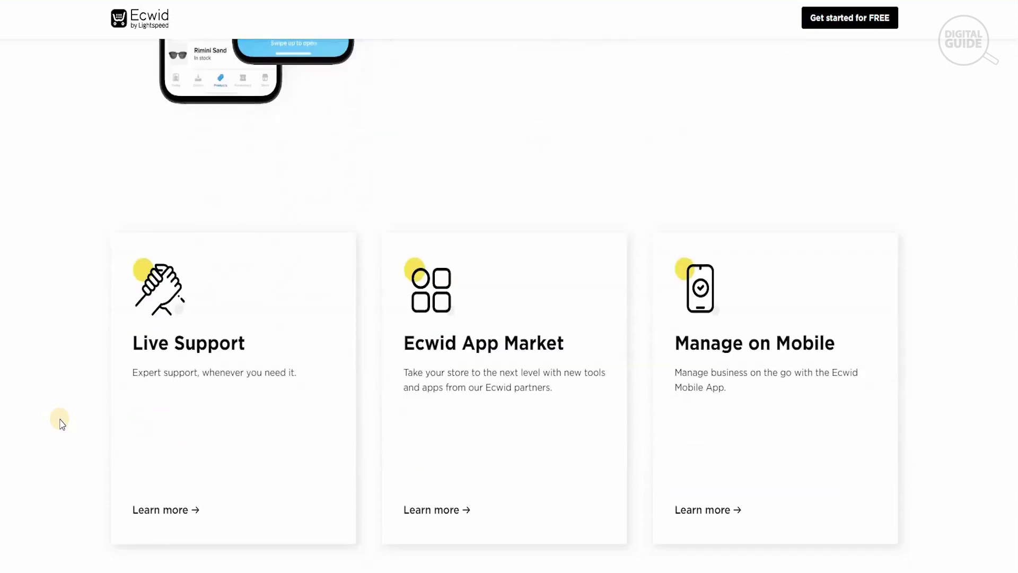
pyautogui.scroll(-2, 61, 422)
pyautogui.scroll(-2, 61, 422)
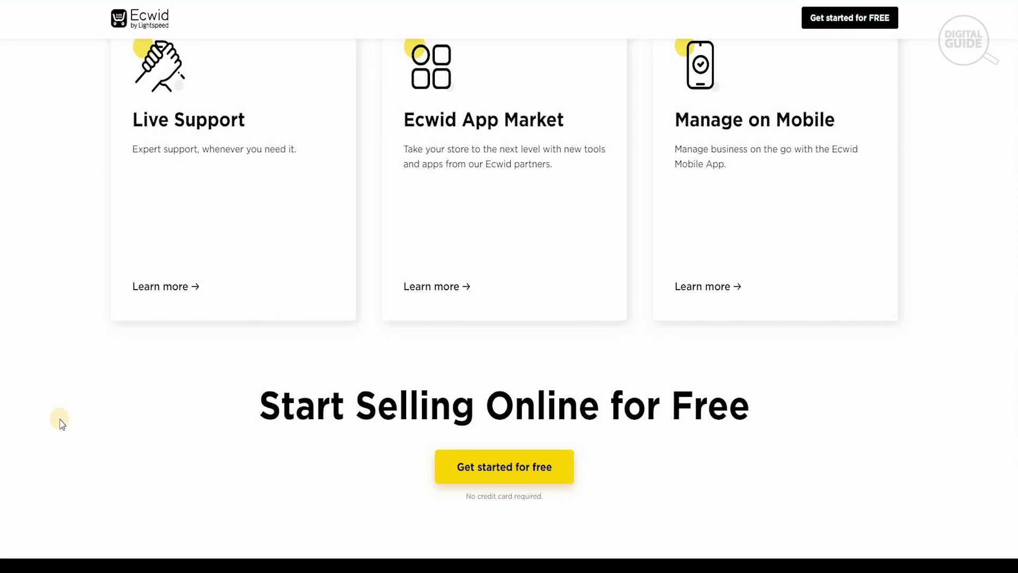
pyautogui.scroll(-1, 60, 423)
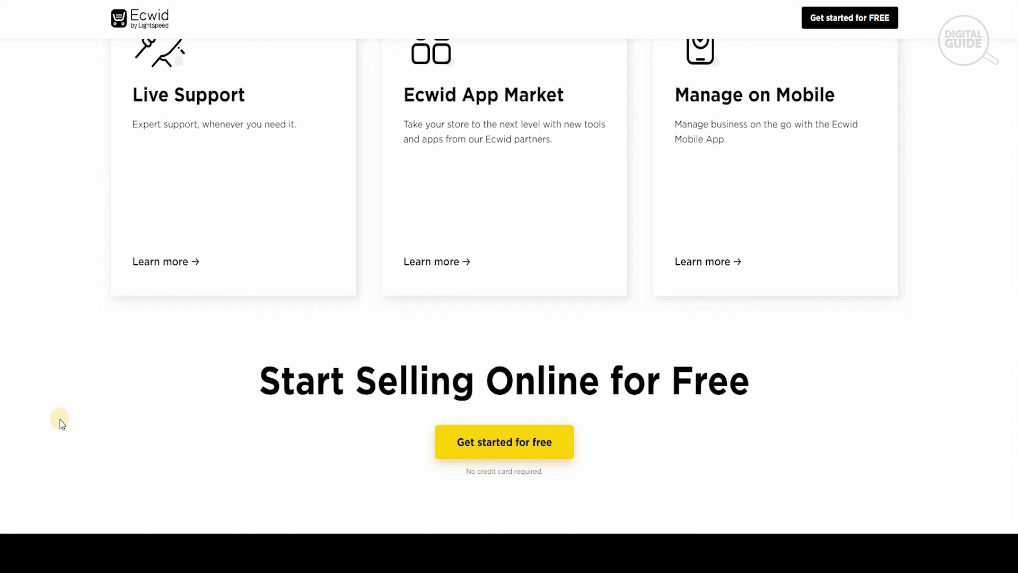
# Step: Start the free sign-up and register using a Google account
pyautogui.click(488, 443)
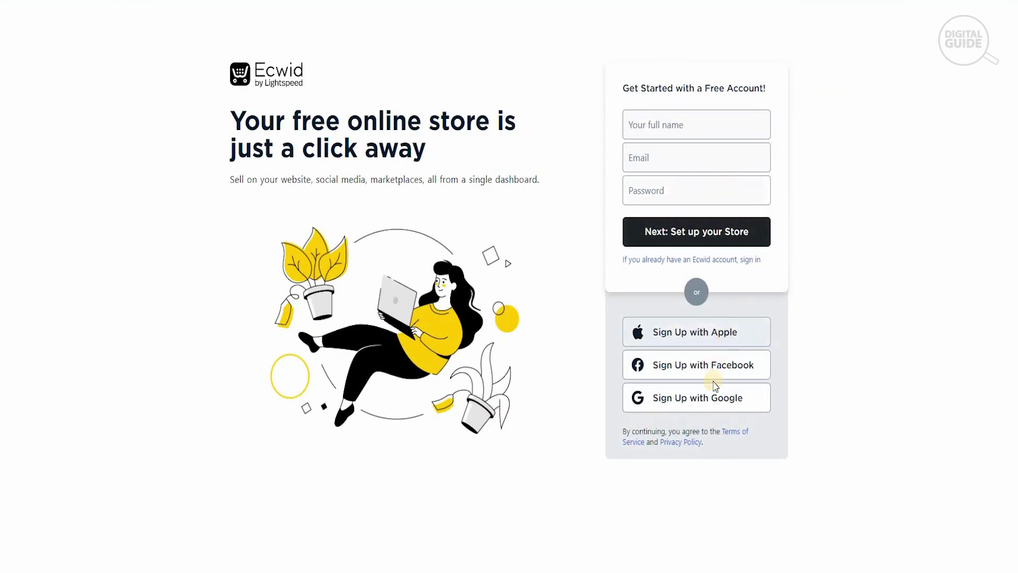
pyautogui.click(706, 407)
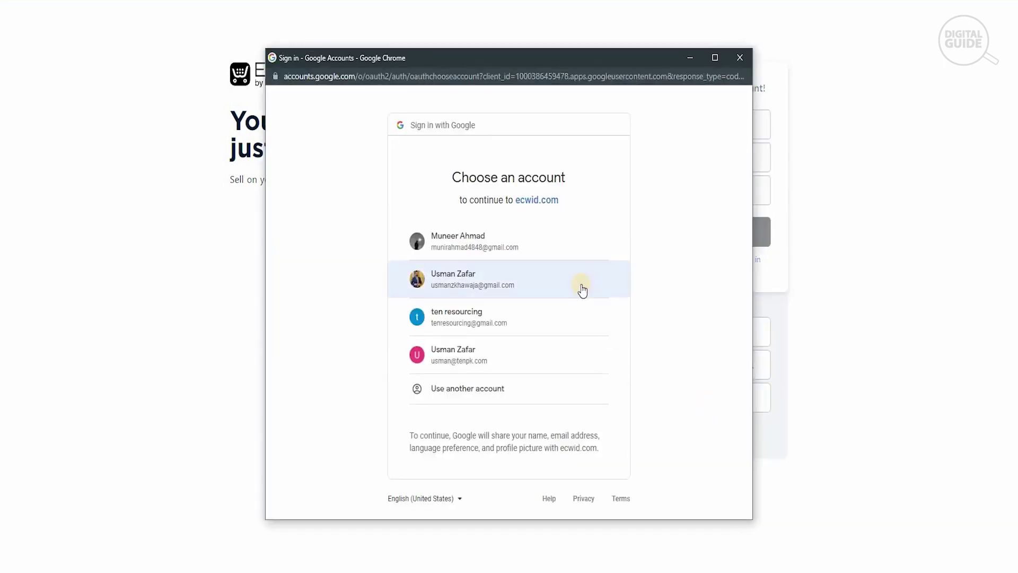
pyautogui.click(582, 286)
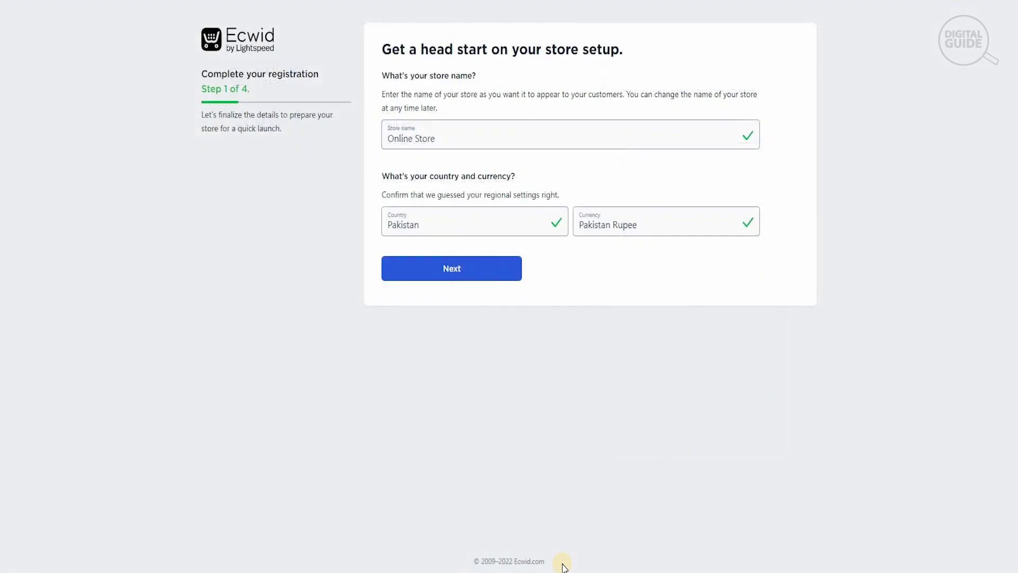
# Step: Replace the default store name Online Store with TEN and continue
pyautogui.click(451, 137)
pyautogui.press('BackSpace')
pyautogui.press('BackSpace')
pyautogui.press('BackSpace')
pyautogui.press('BackSpace')
pyautogui.press('BackSpace')
pyautogui.press('BackSpace')
pyautogui.press('BackSpace')
pyautogui.press('BackSpace')
pyautogui.press('BackSpace')
pyautogui.press('BackSpace')
pyautogui.press('BackSpace')
pyautogui.press('BackSpace')
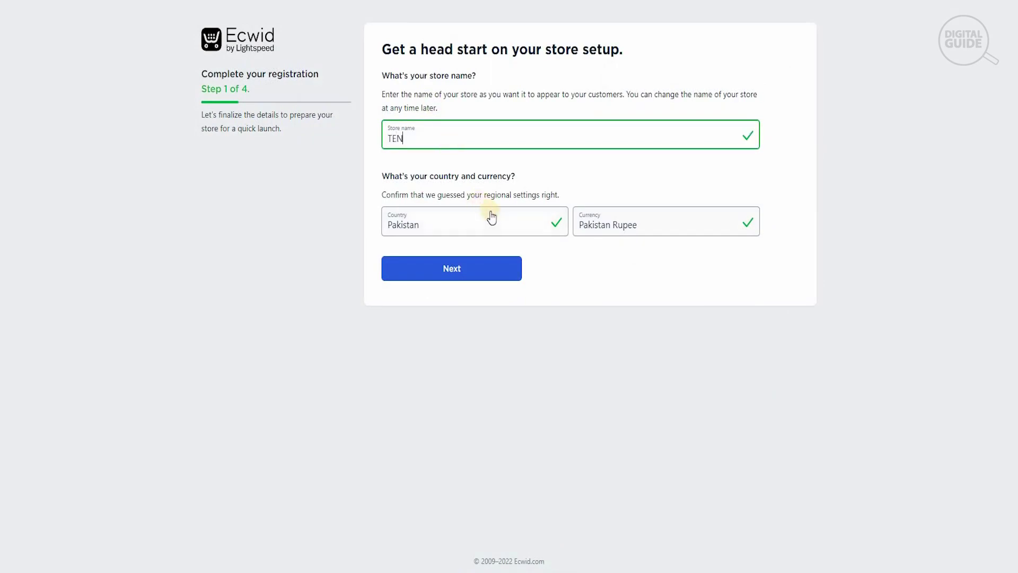
pyautogui.click(497, 279)
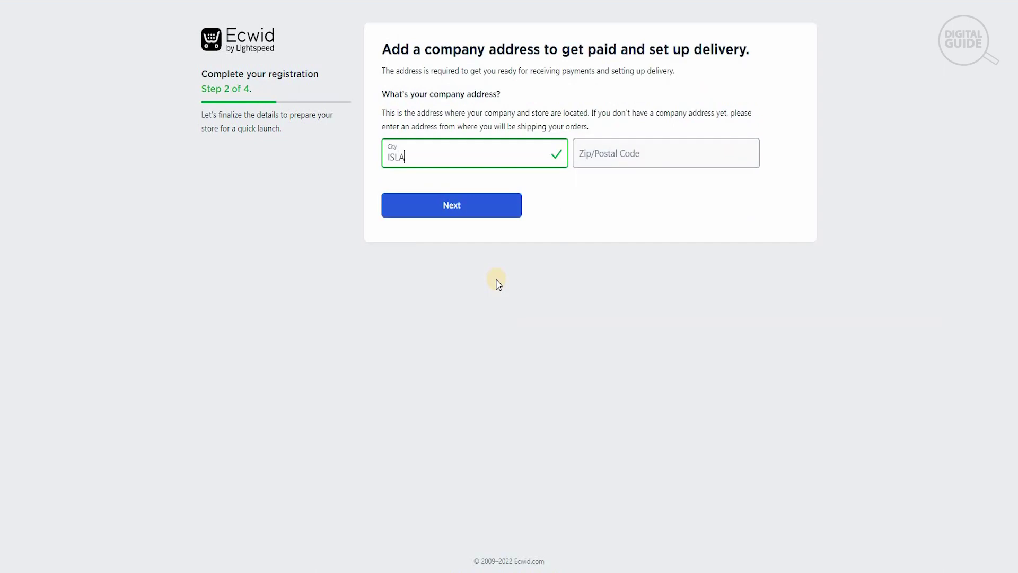
# Step: Enter company city ISLAMABAD and postal code 42000, then submit the address
pyautogui.write('MABAD')
pyautogui.press('Tab')
pyautogui.write('42000')
pyautogui.click(469, 206)
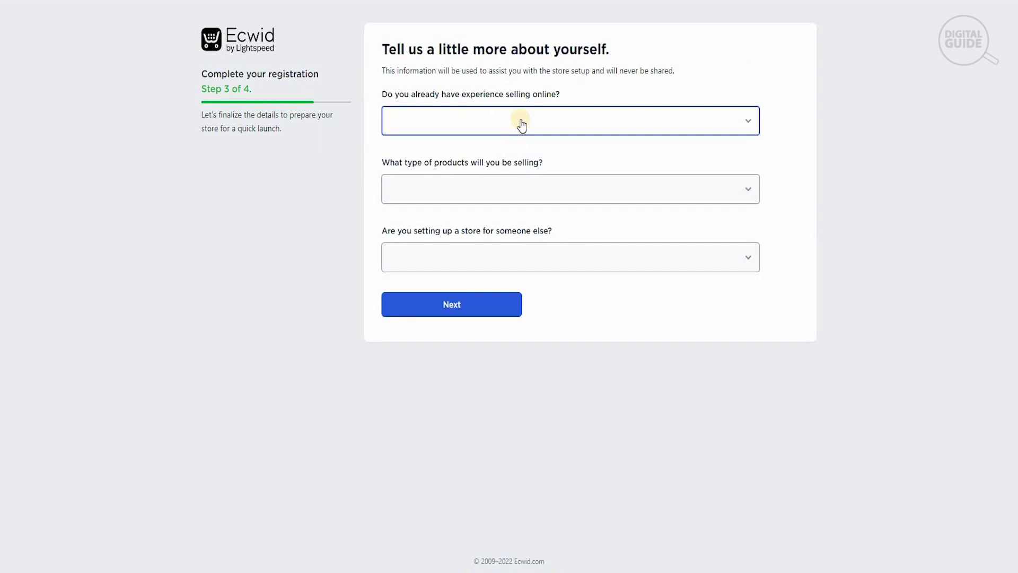
# Step: Answer step 3: just looking around, Electronics/Computers, and not building for a client
pyautogui.click(521, 124)
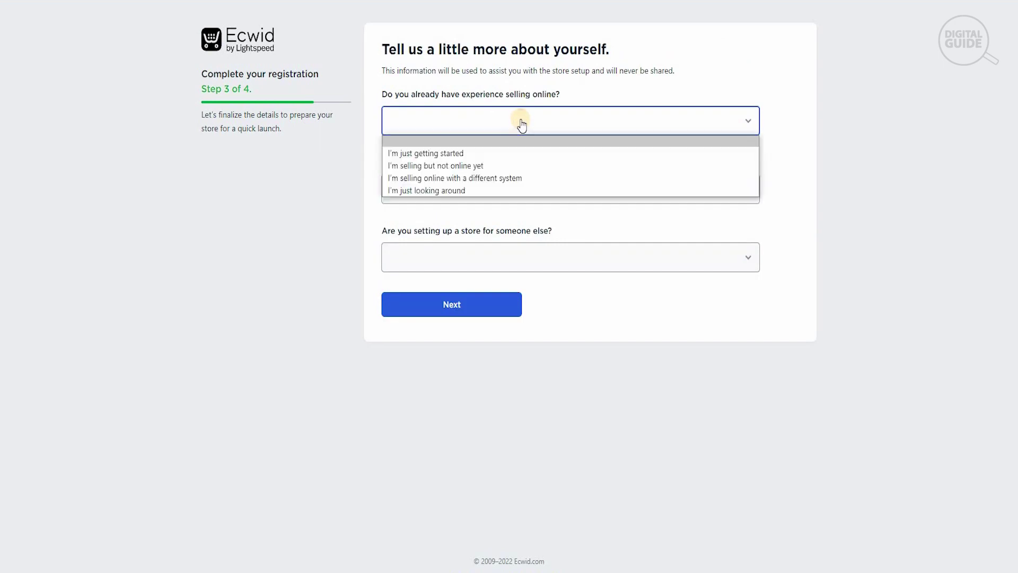
pyautogui.click(495, 190)
pyautogui.click(495, 187)
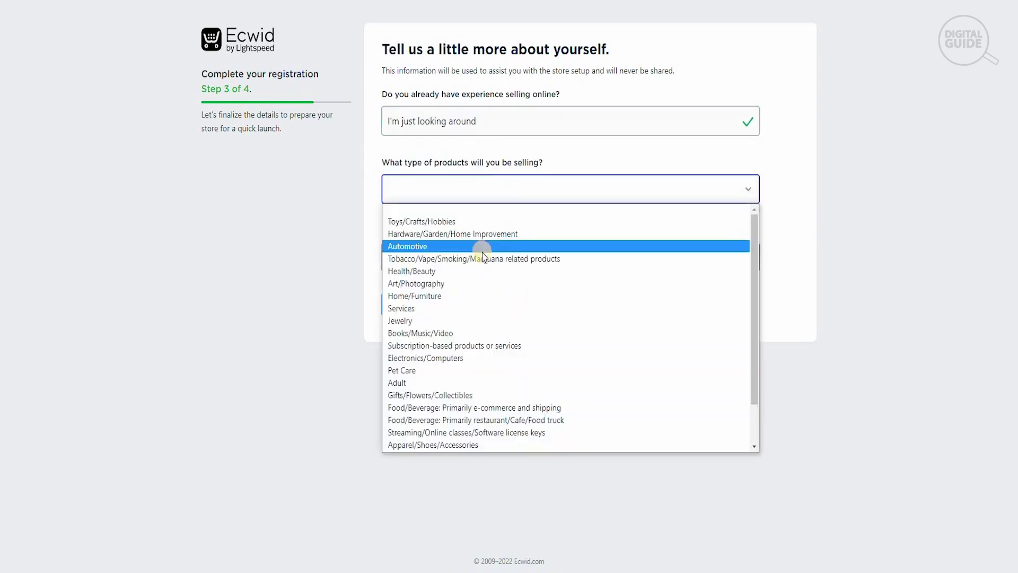
pyautogui.click(470, 357)
pyautogui.click(454, 252)
pyautogui.click(448, 302)
pyautogui.click(448, 305)
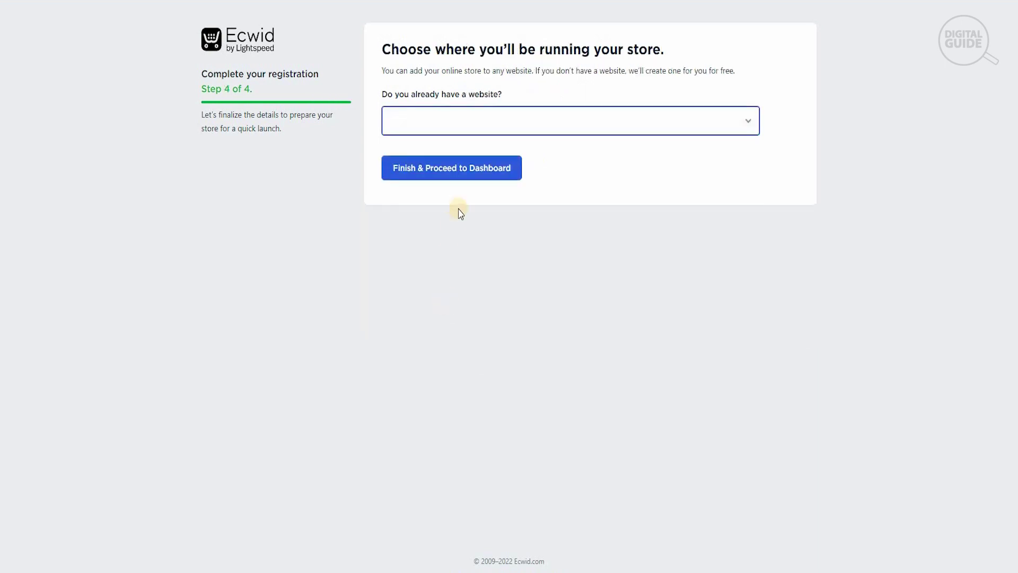
# Step: Answer No to having an existing website and finish to the dashboard
pyautogui.click(478, 124)
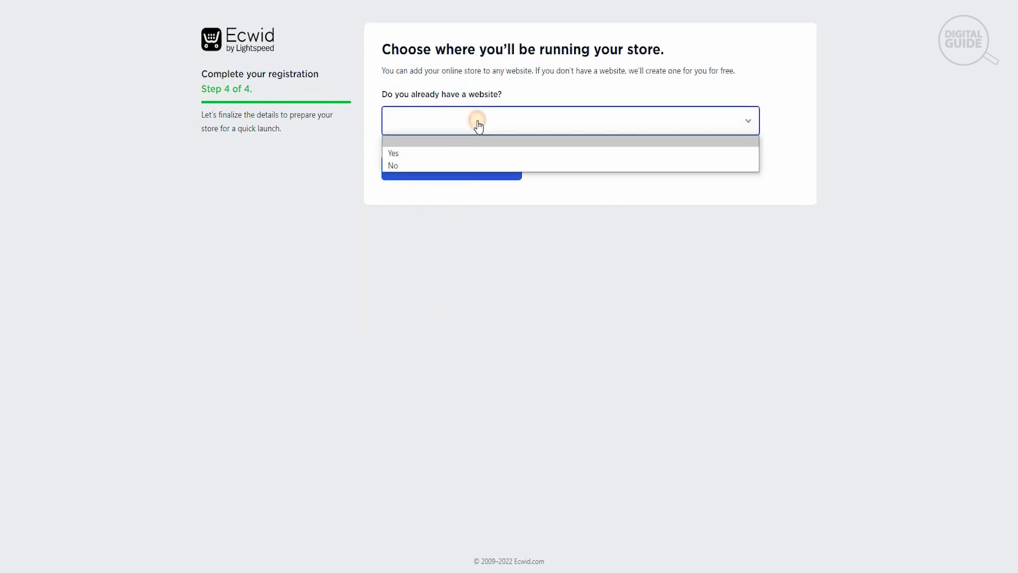
pyautogui.click(463, 165)
pyautogui.click(450, 271)
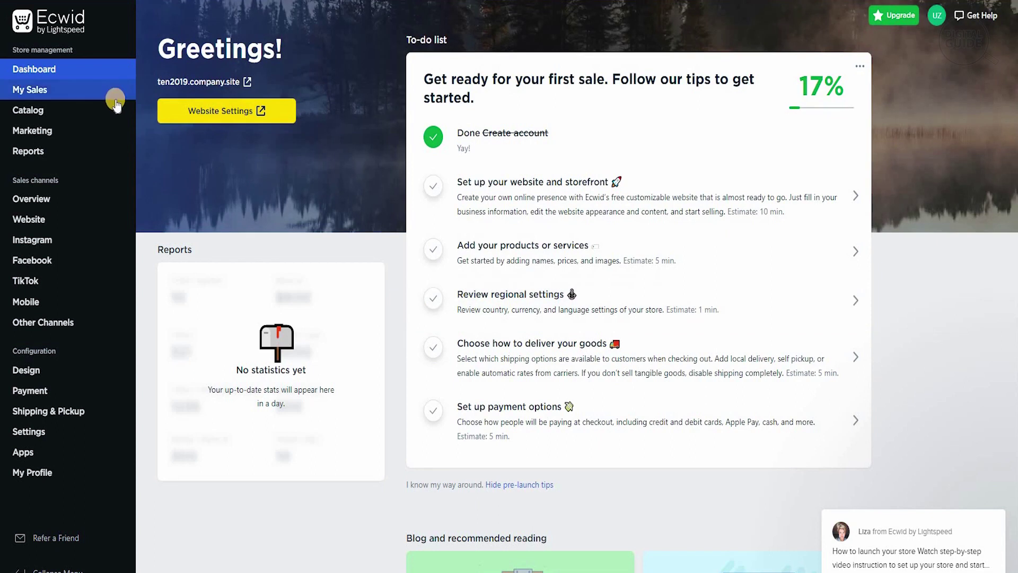
pyautogui.moveTo(106, 122)
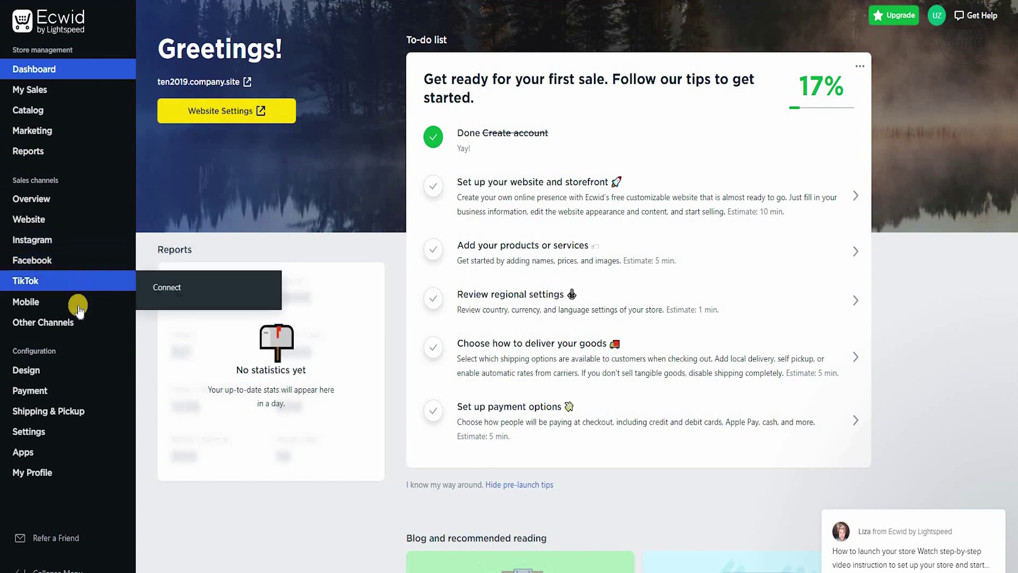
pyautogui.moveTo(80, 328)
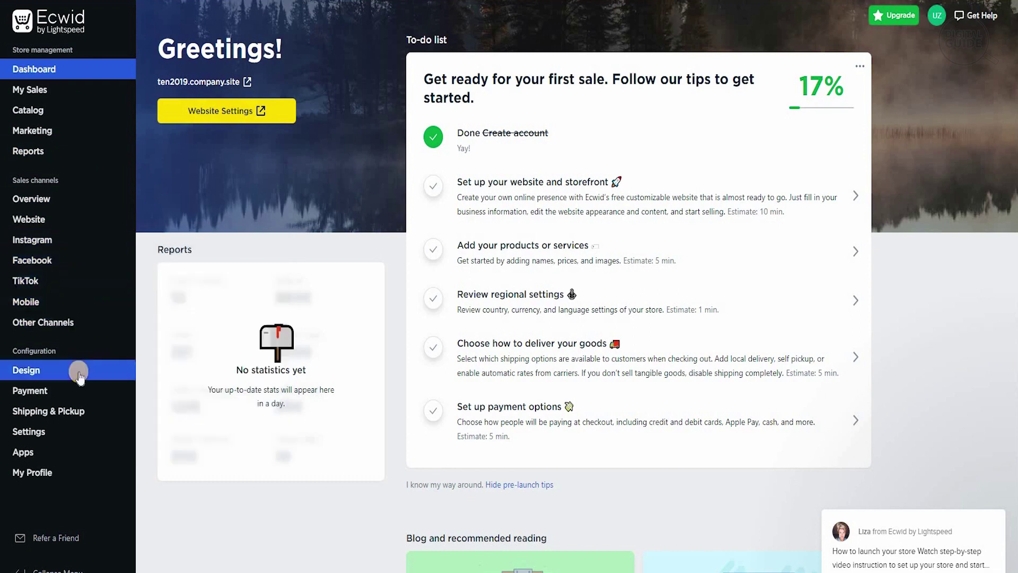
pyautogui.moveTo(73, 435)
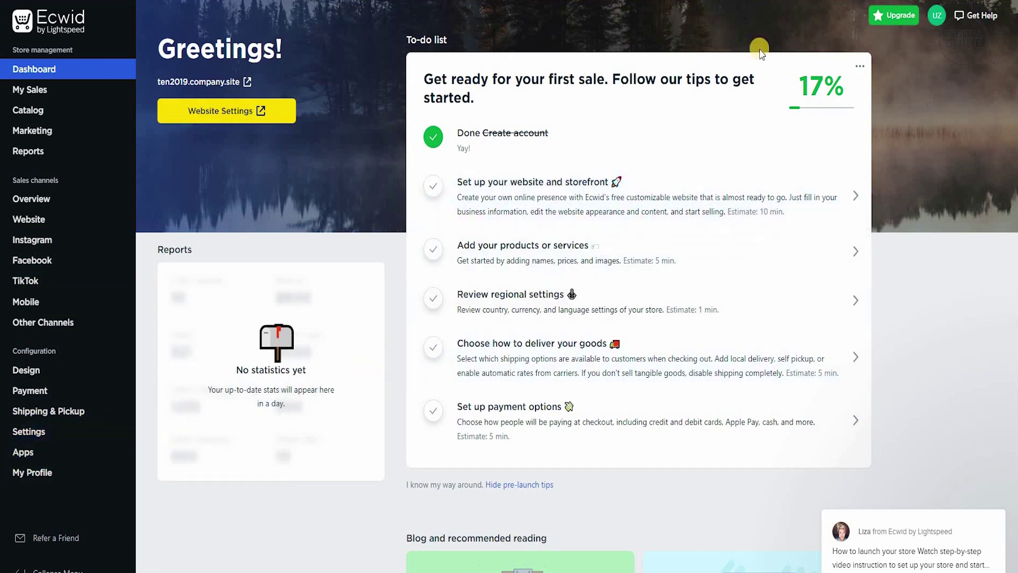
pyautogui.moveTo(52, 90)
pyautogui.click(168, 97)
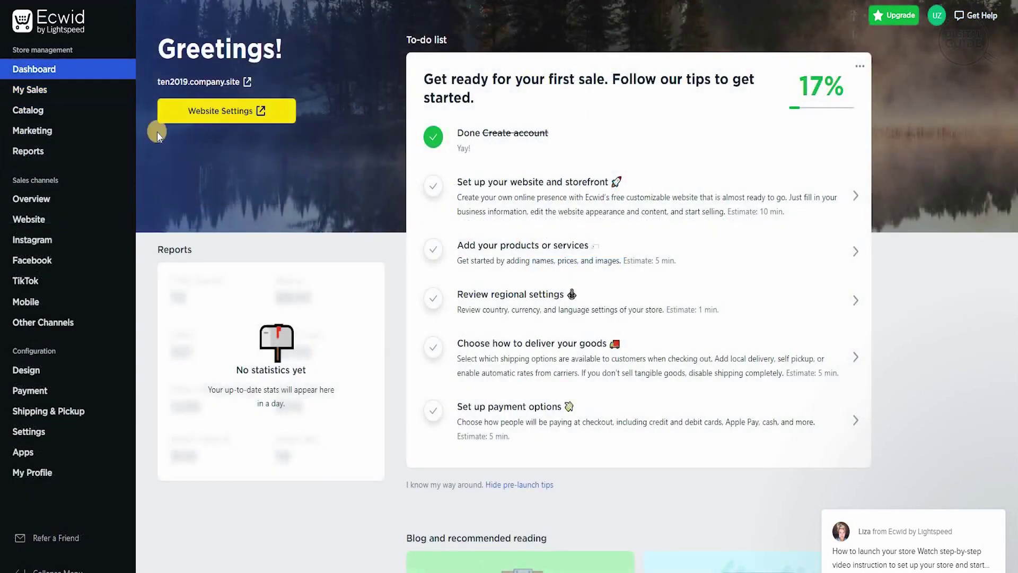
pyautogui.moveTo(53, 109)
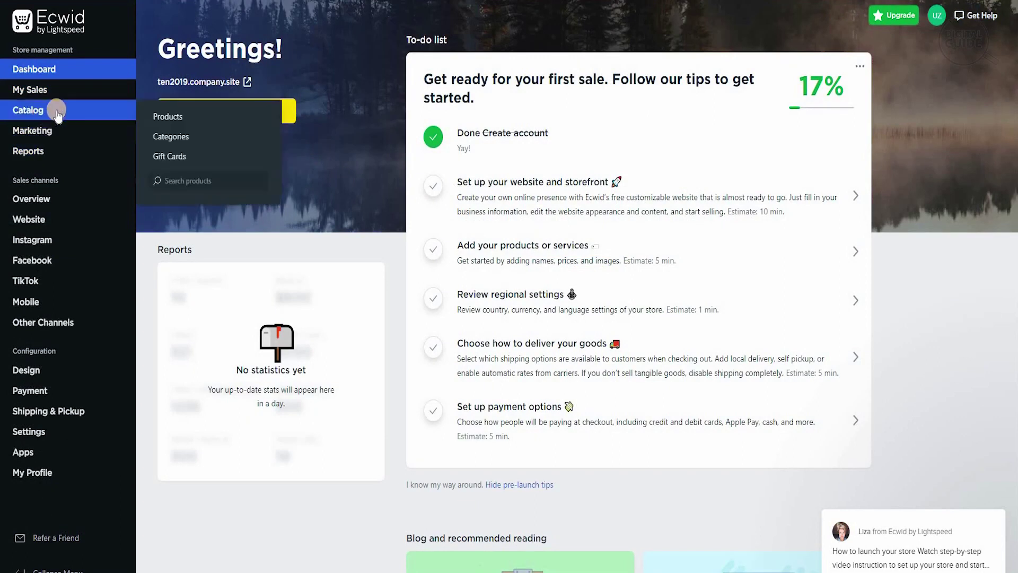
# Step: Open Catalog > Products and scroll through the sample product list and back up
pyautogui.click(179, 117)
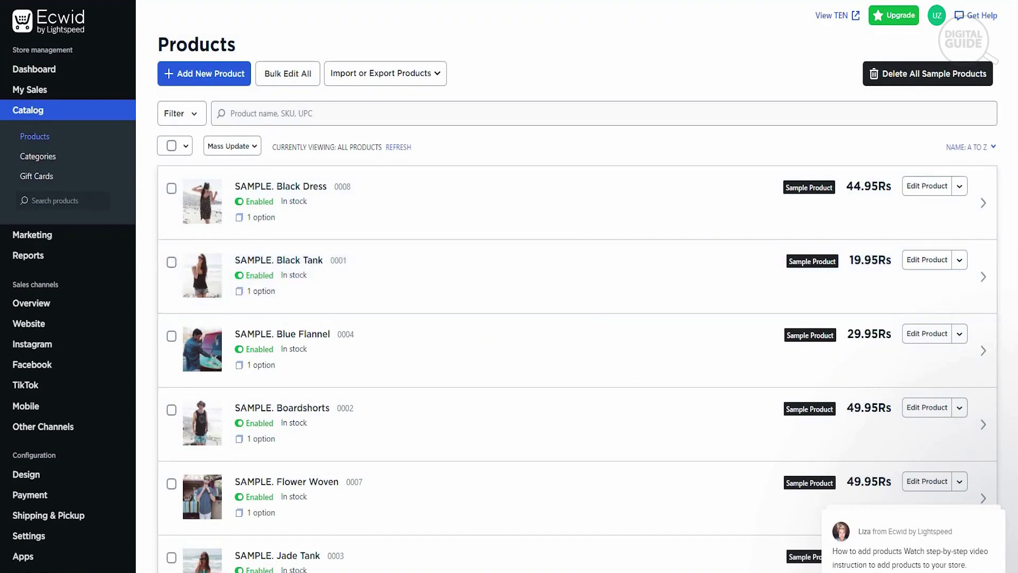
pyautogui.scroll(-6, 509, 286)
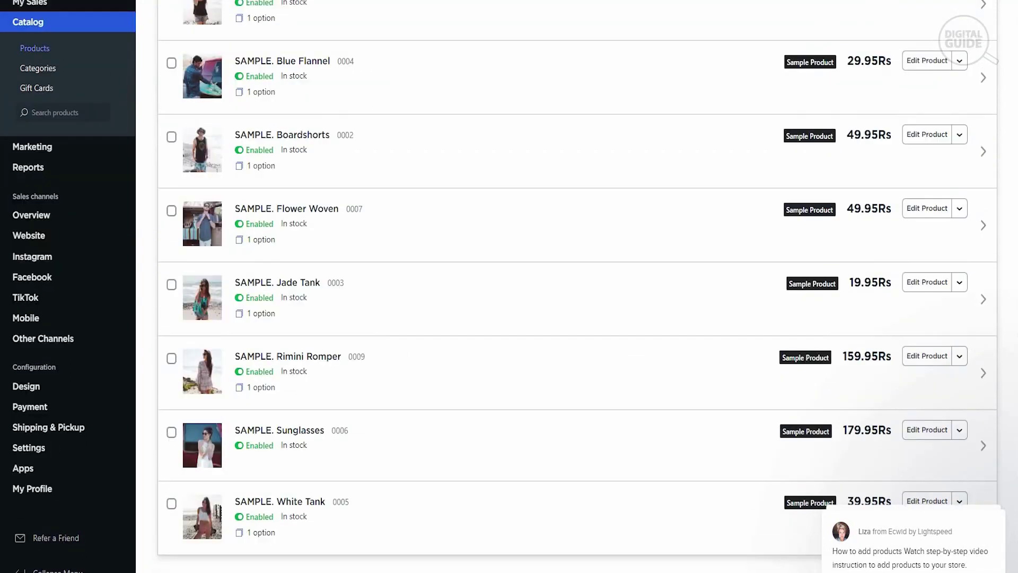
pyautogui.scroll(5, 636, 294)
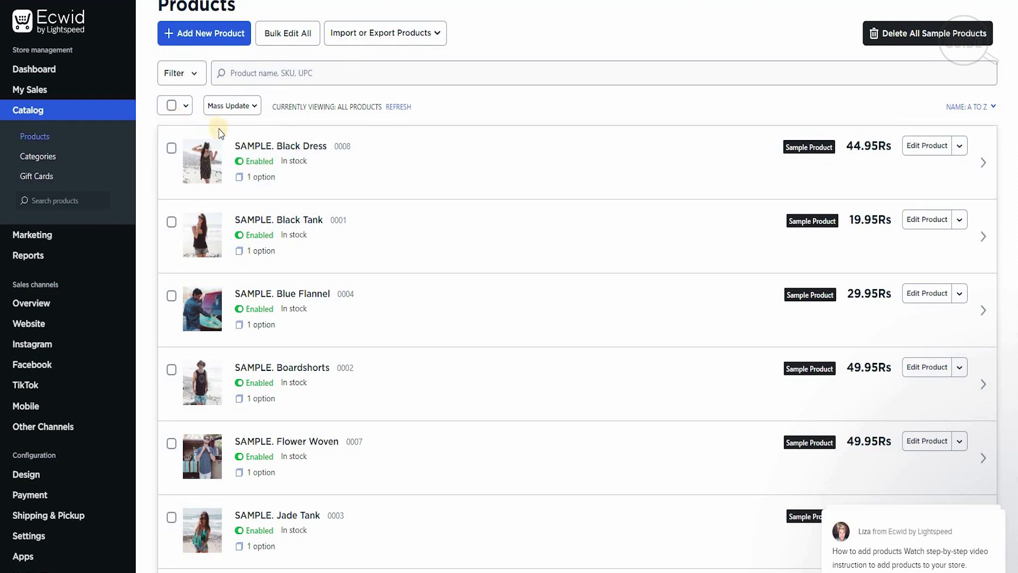
# Step: Open SAMPLE. Black Dress for editing and reveal its Manage pricing options
pyautogui.click(249, 162)
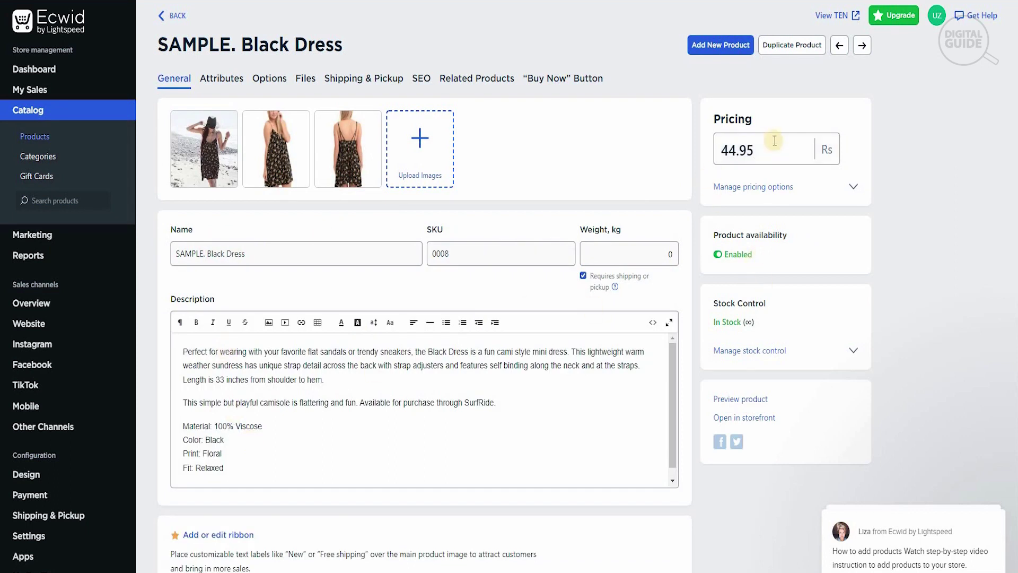
pyautogui.click(854, 188)
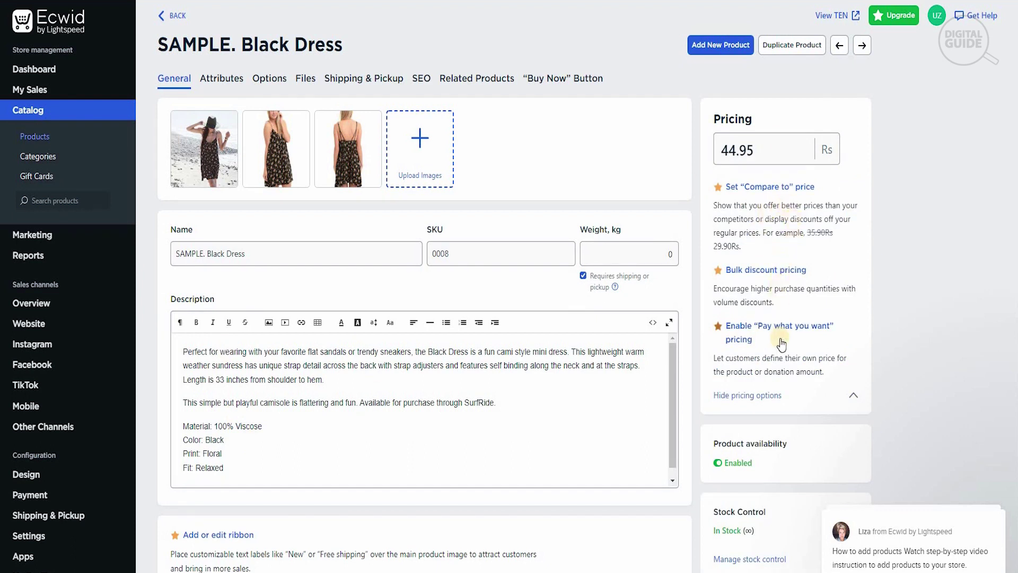
pyautogui.scroll(-3, 782, 343)
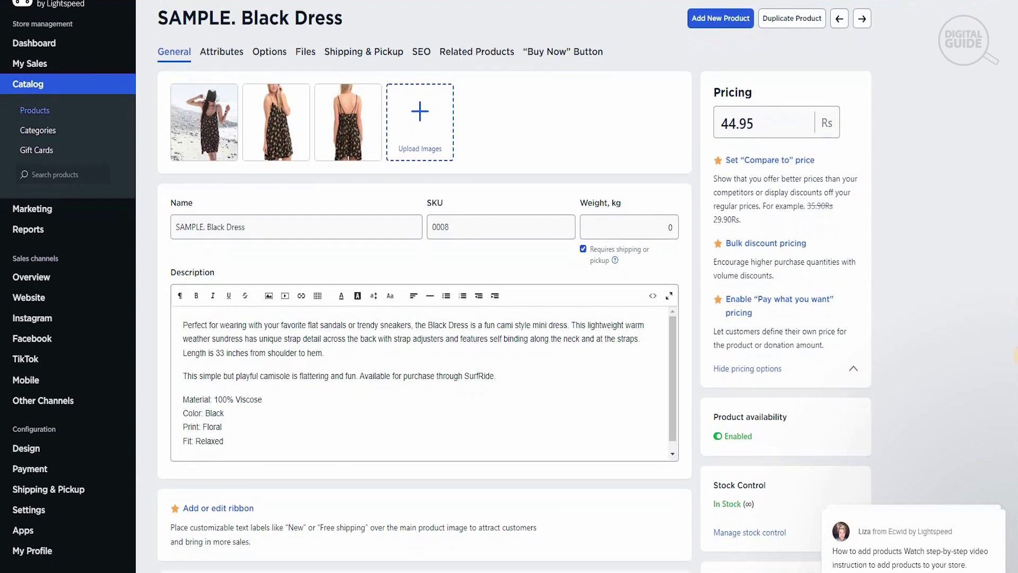
pyautogui.scroll(-1, 781, 344)
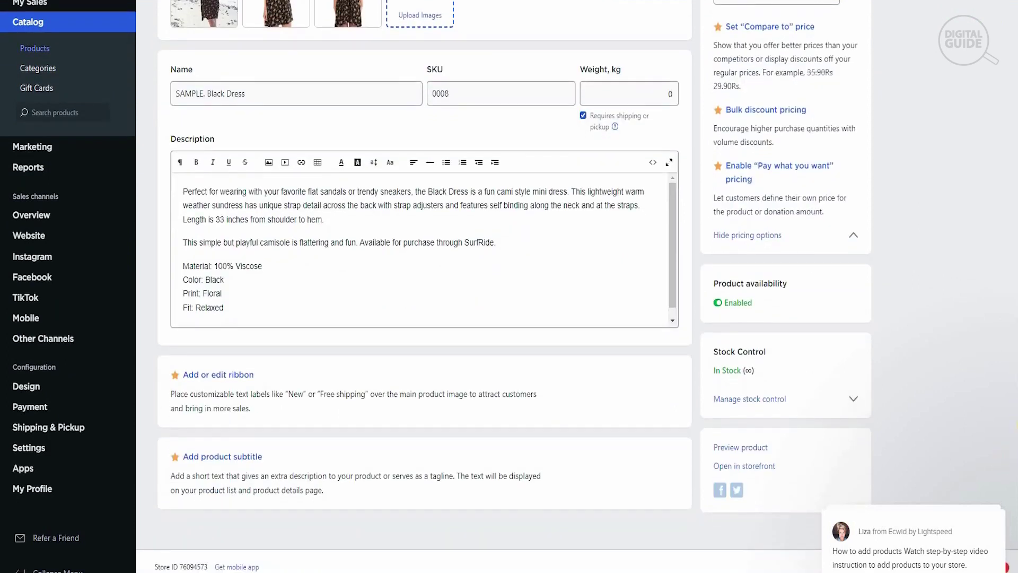
pyautogui.scroll(4, 472, 206)
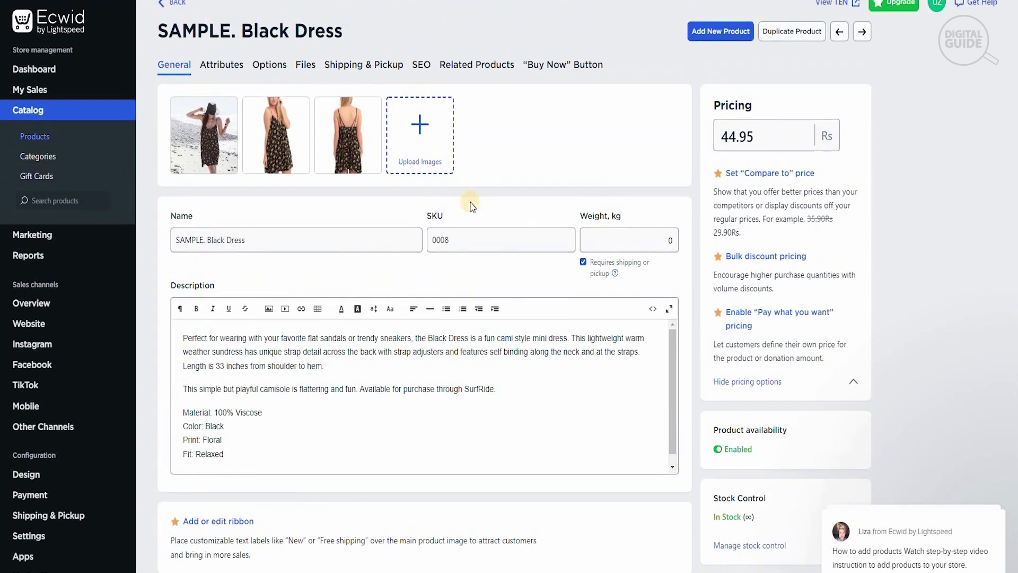
# Step: View the Attributes, Options, Files, Shipping & Pickup, SEO, Related Products and Buy Now tabs, then return to Products
pyautogui.click(232, 66)
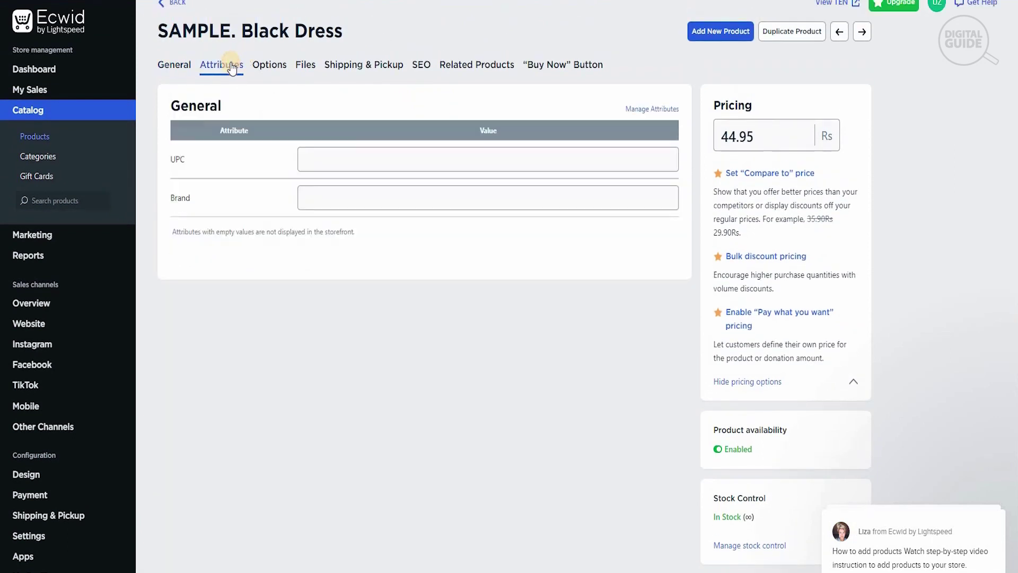
pyautogui.click(267, 65)
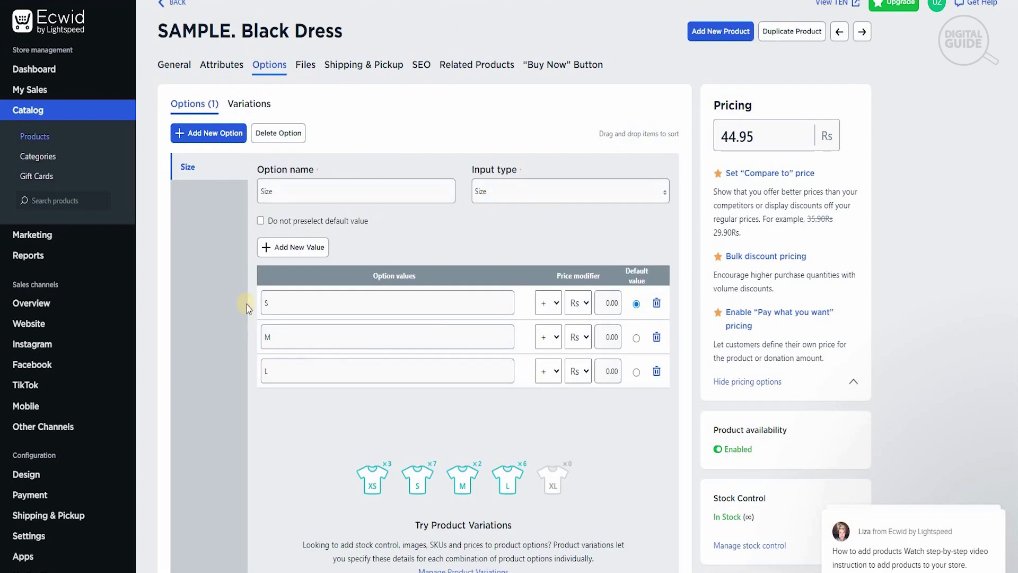
pyautogui.click(314, 64)
pyautogui.click(345, 65)
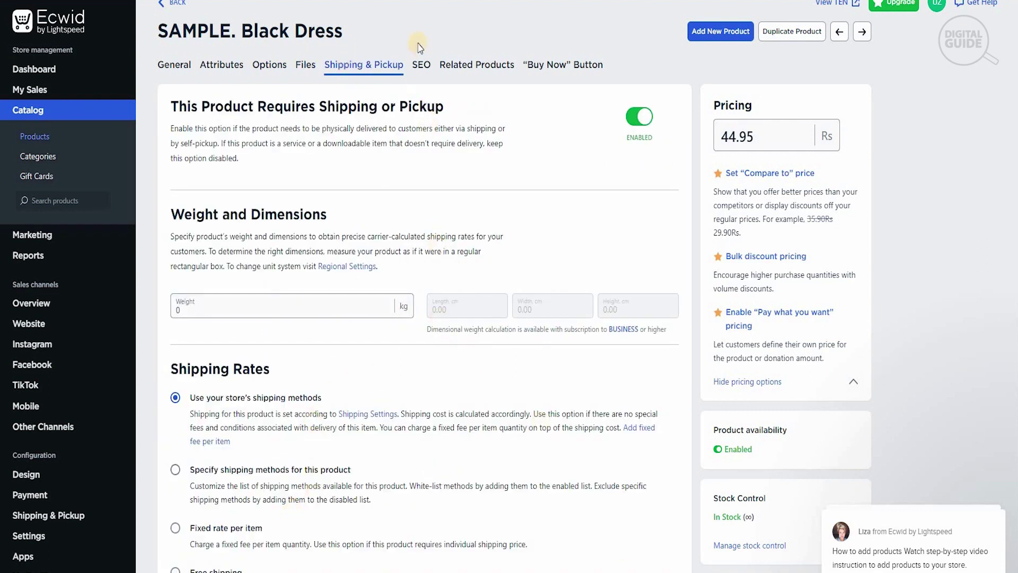
pyautogui.click(420, 66)
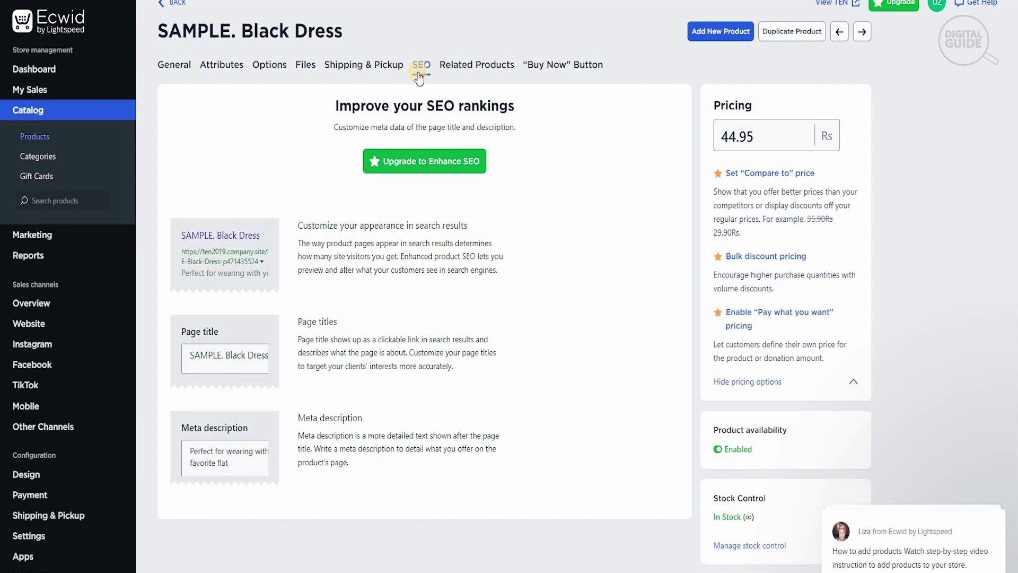
pyautogui.click(465, 74)
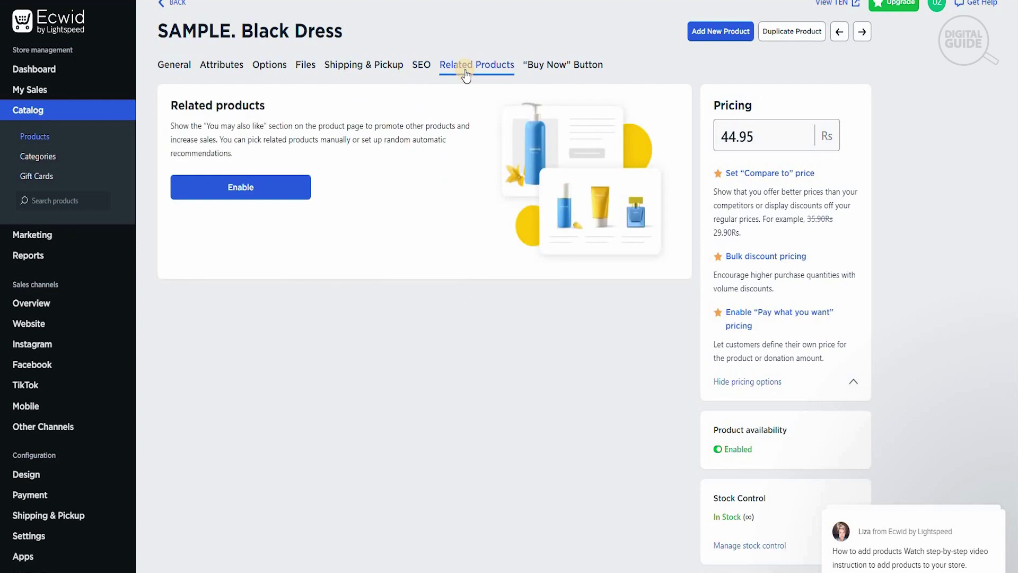
pyautogui.click(534, 69)
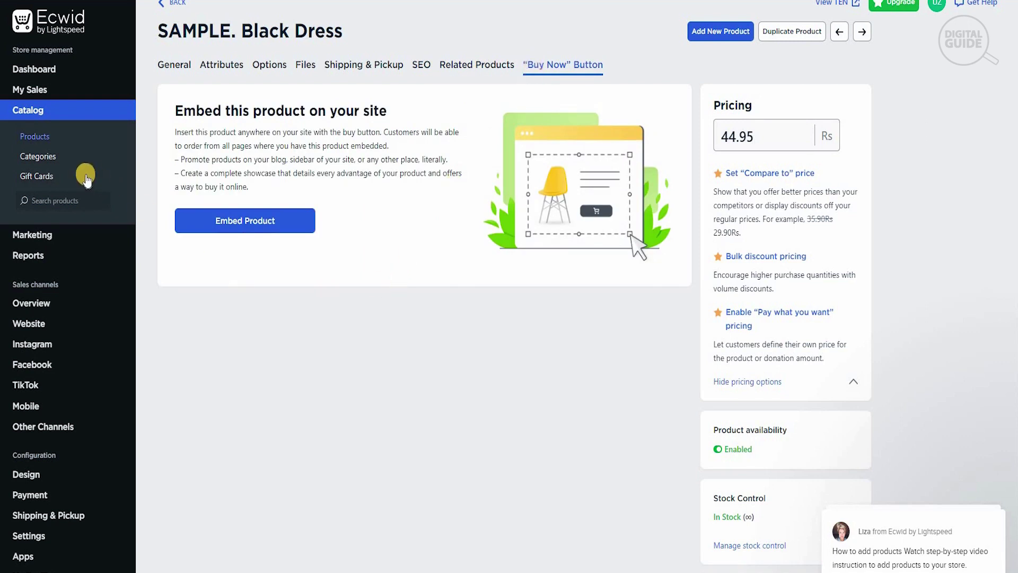
pyautogui.click(38, 137)
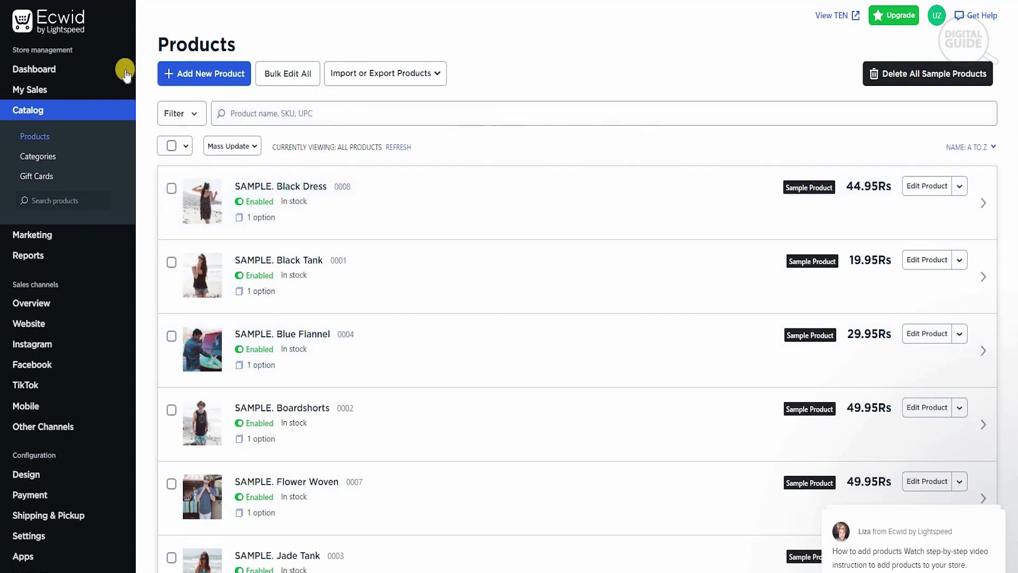
# Step: Open a blank Add New Product form and scroll through its empty fields
pyautogui.click(182, 75)
pyautogui.click(184, 80)
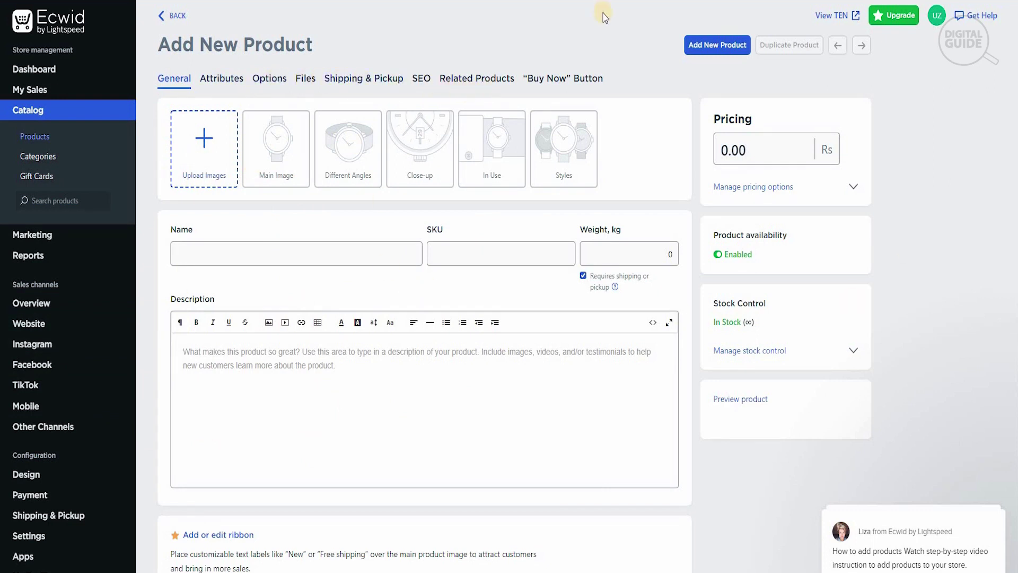
pyautogui.scroll(-3, 373, 155)
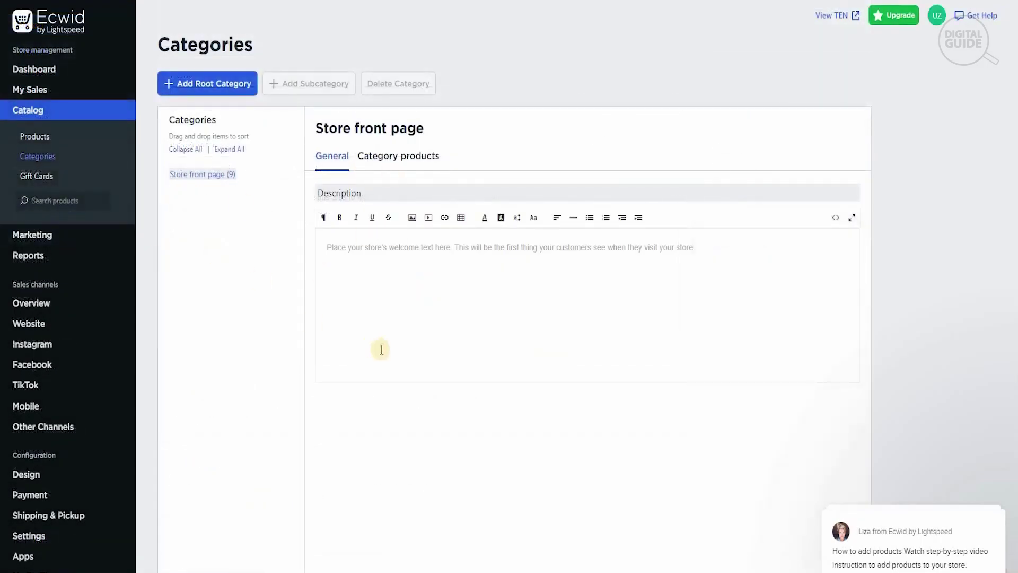
# Step: Show the Store front page category's products, then go to the Marketing overview
pyautogui.click(379, 167)
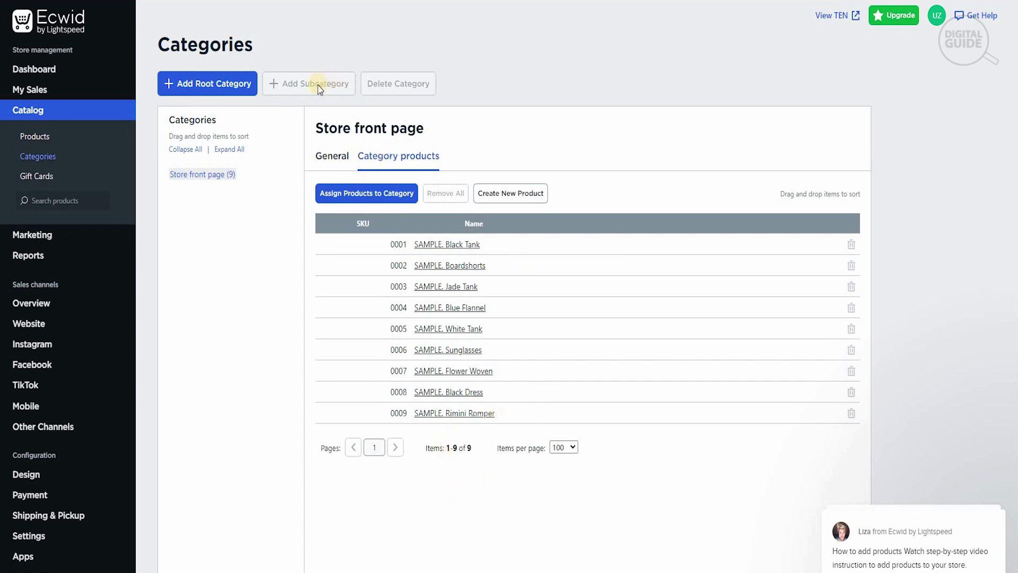
pyautogui.click(33, 243)
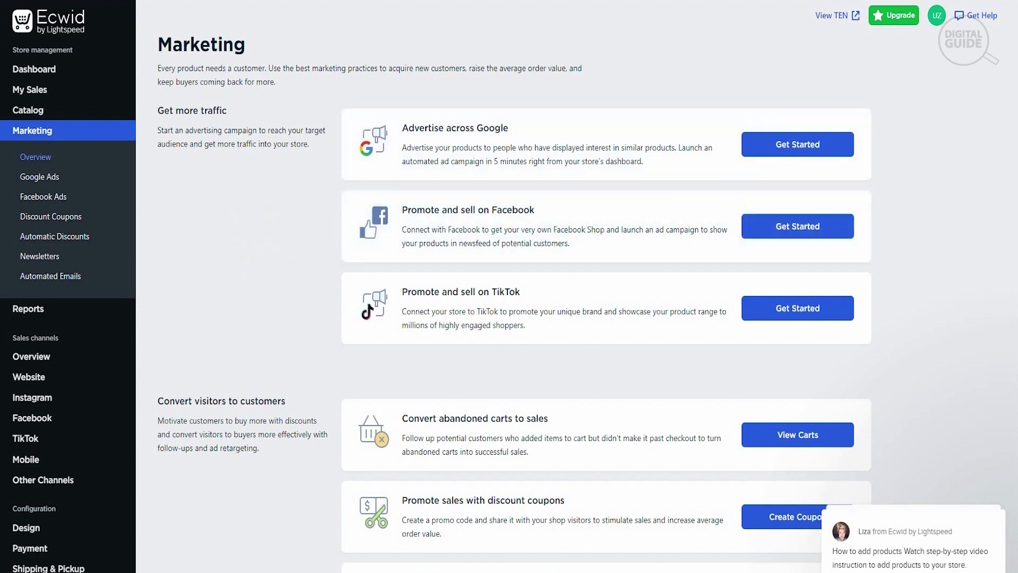
# Step: Scroll down Marketing to automated emails, newsletters, Google Analytics setup and performance reports
pyautogui.scroll(-4, 606, 287)
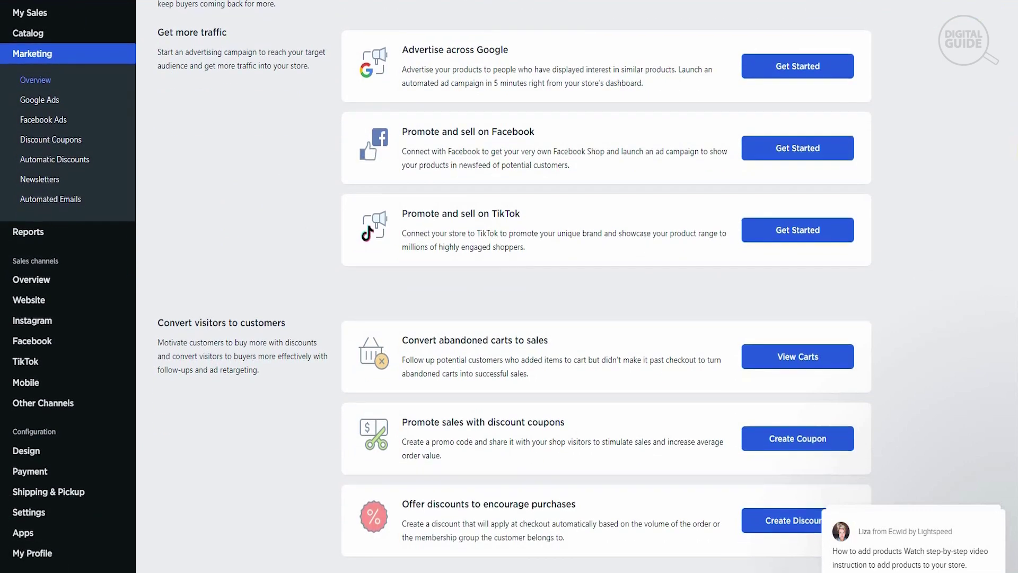
pyautogui.scroll(-2, 1013, 188)
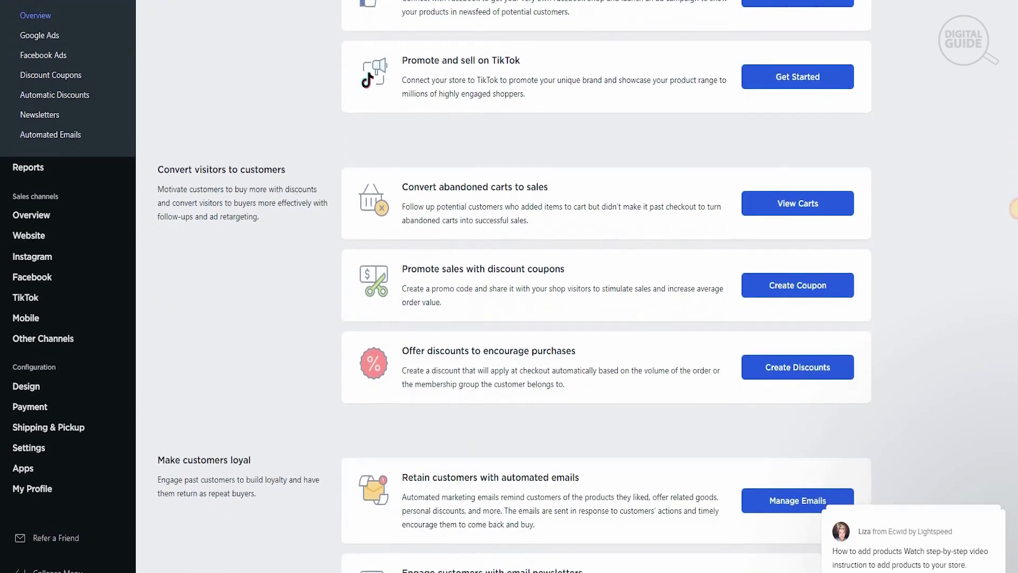
pyautogui.scroll(-1, 1012, 251)
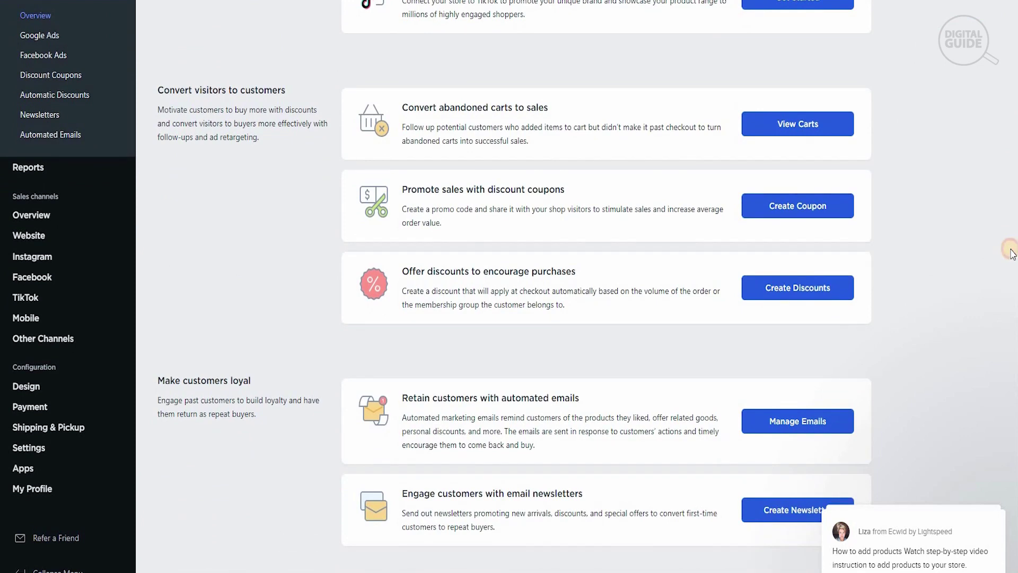
pyautogui.scroll(-2, 1012, 254)
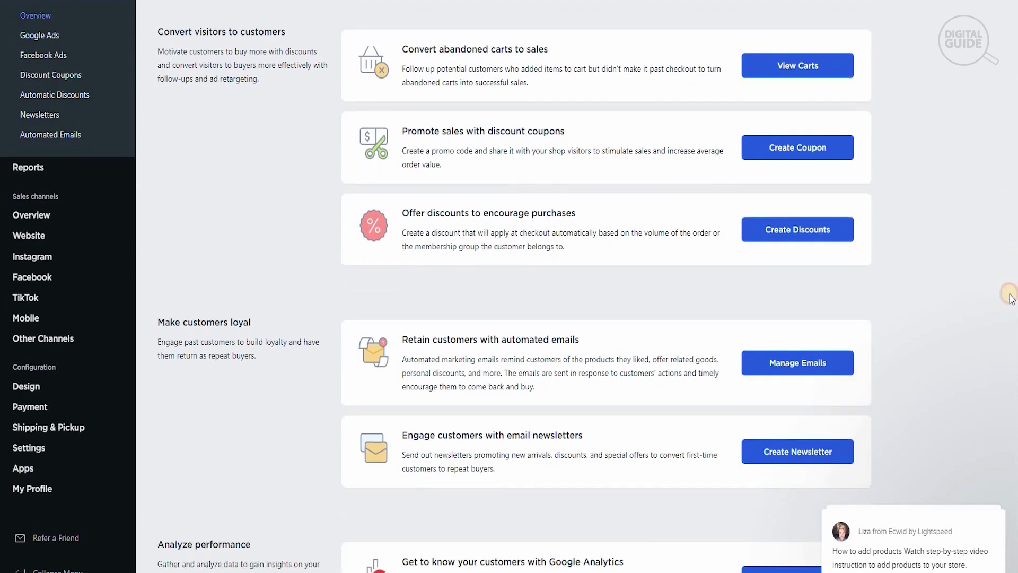
pyautogui.scroll(-3, 1011, 297)
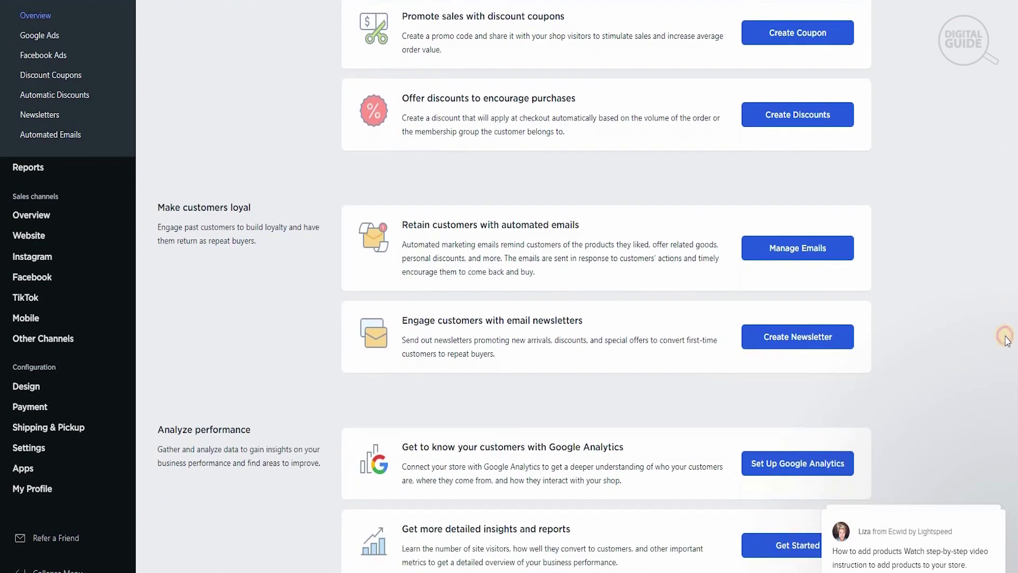
pyautogui.scroll(-1, 1002, 350)
pyautogui.scroll(-1, 998, 371)
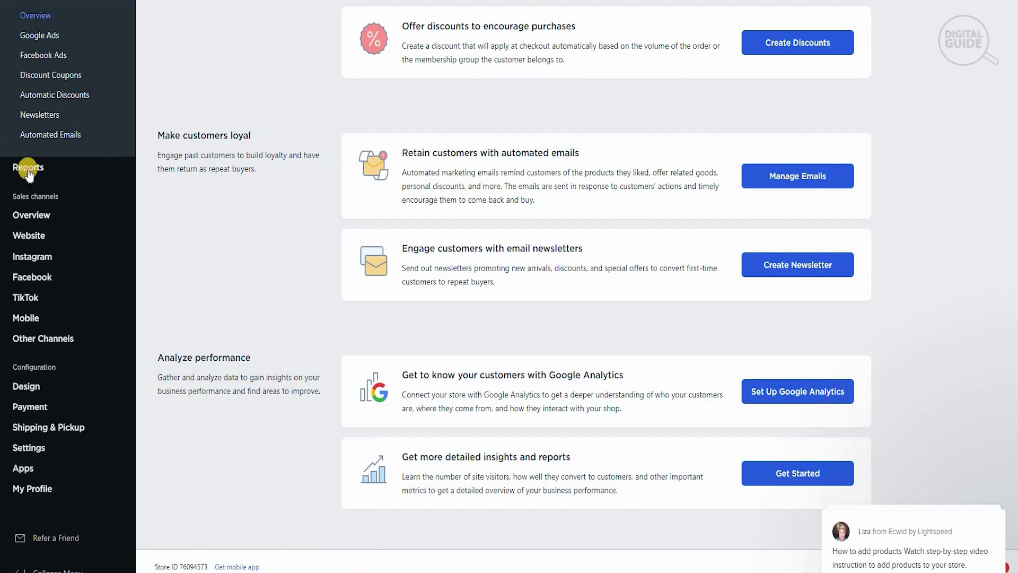
pyautogui.click(60, 276)
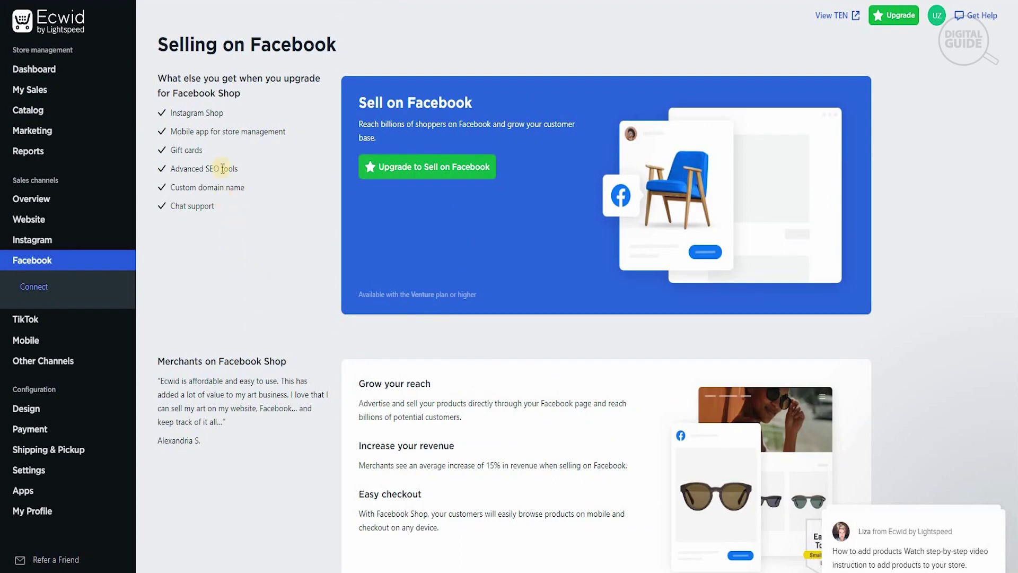
pyautogui.scroll(-3, 509, 287)
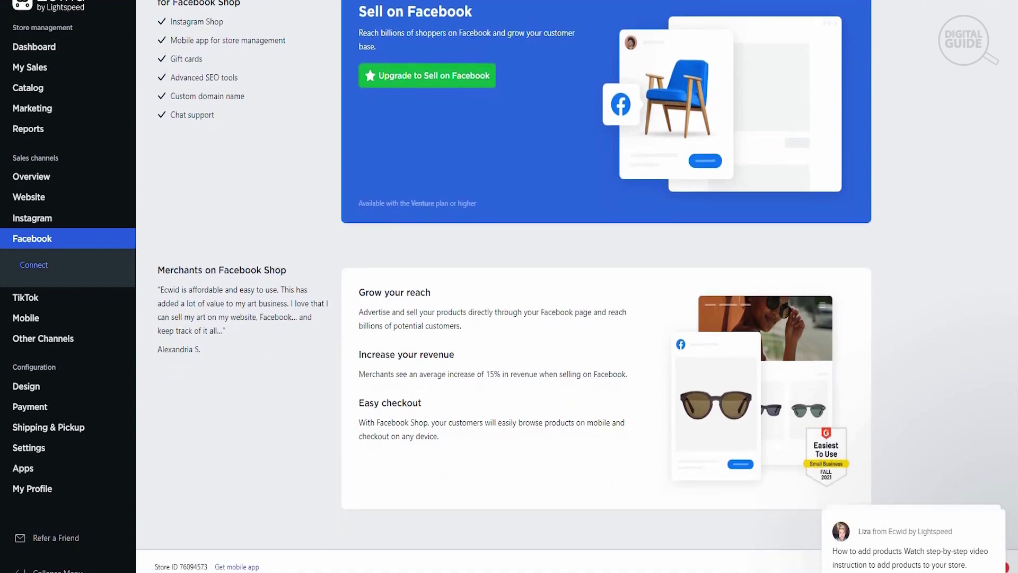
pyautogui.scroll(1, 1000, 353)
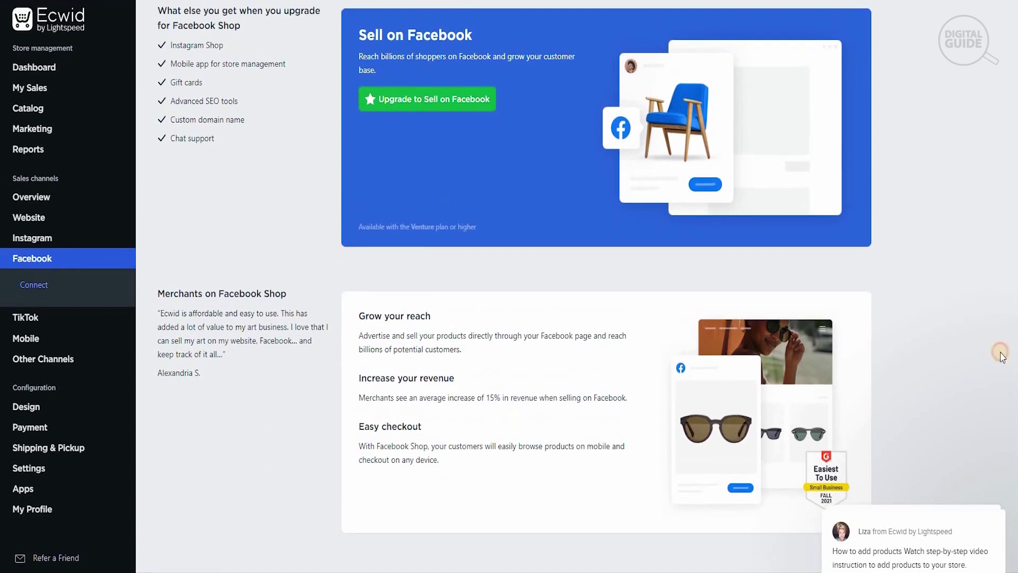
# Step: In Design, compare Small and Large product image sizes, leaving images set to Small
pyautogui.click(33, 410)
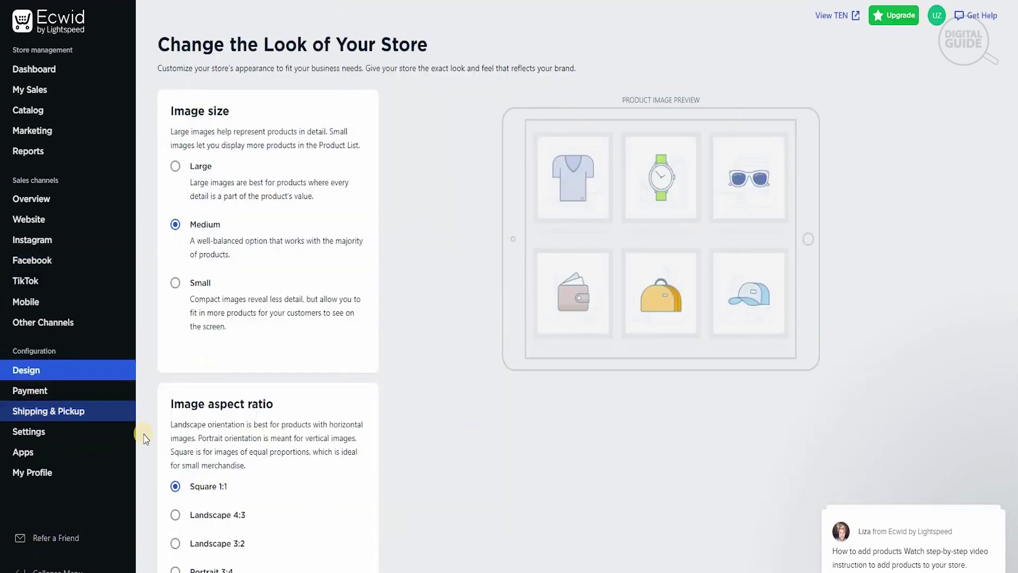
pyautogui.click(214, 290)
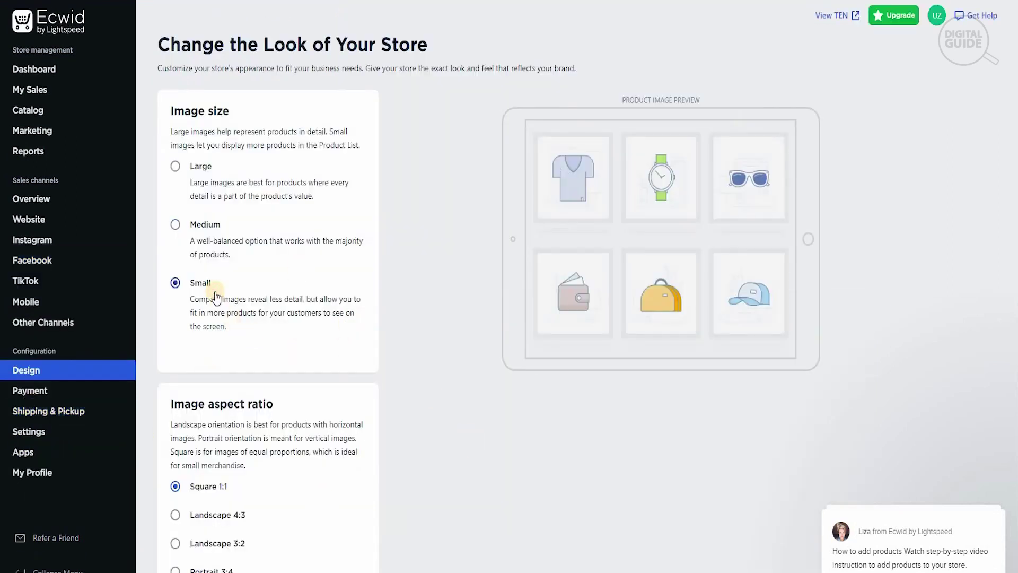
pyautogui.click(199, 200)
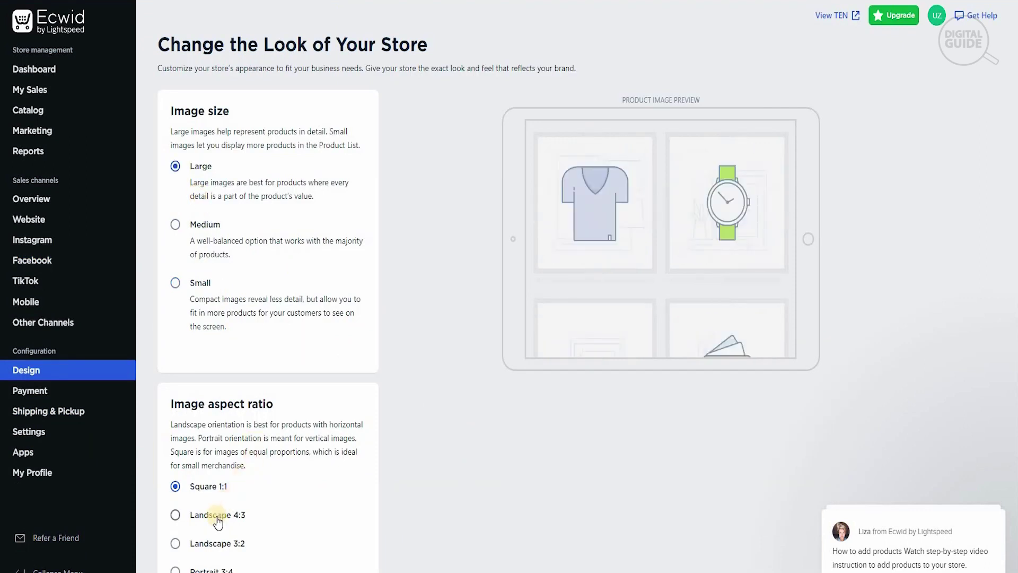
pyautogui.click(215, 298)
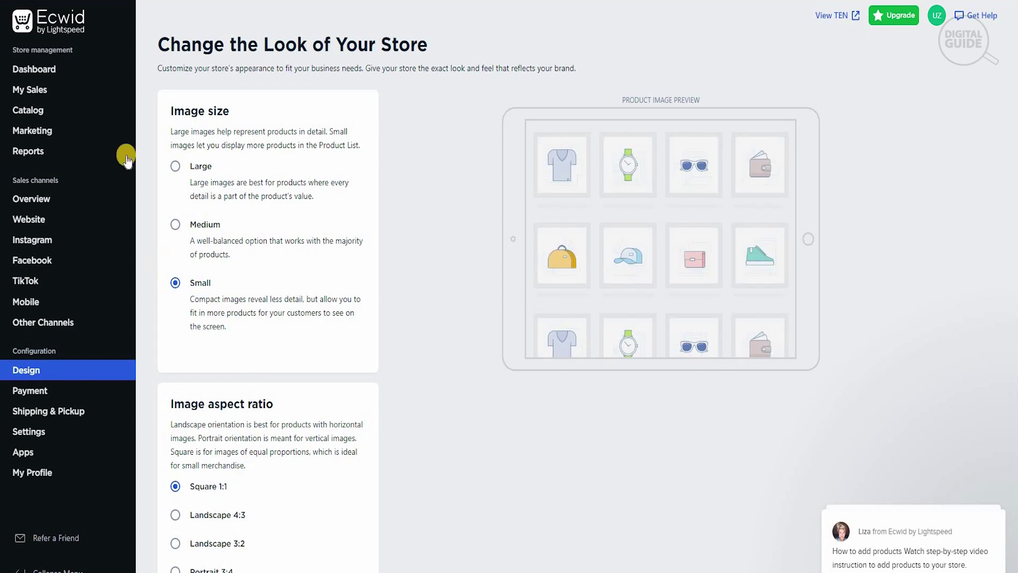
# Step: Go back to the ten2019.company.site dashboard and scroll through its 17% to-do list
pyautogui.click(70, 69)
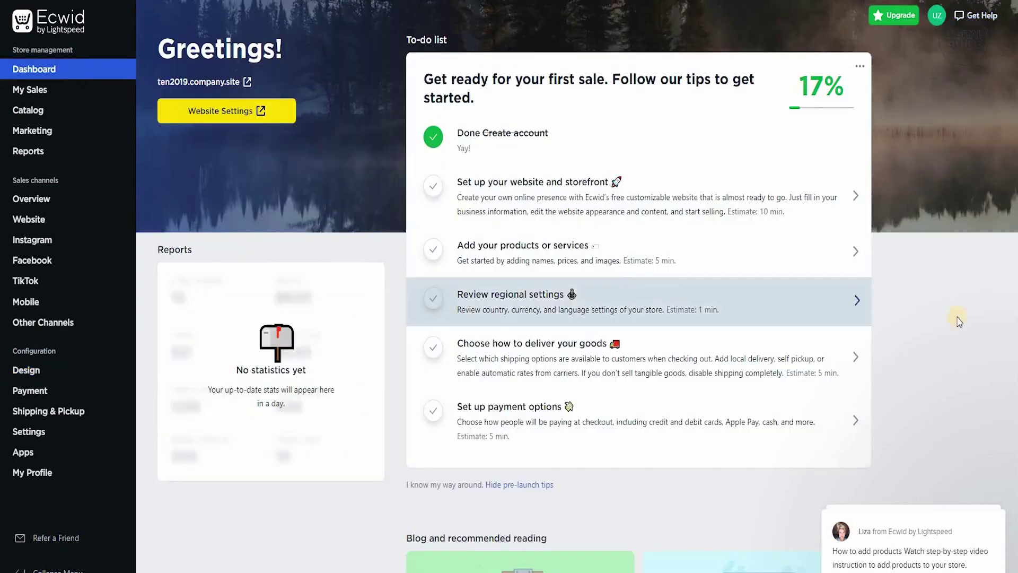
pyautogui.scroll(-1, 577, 286)
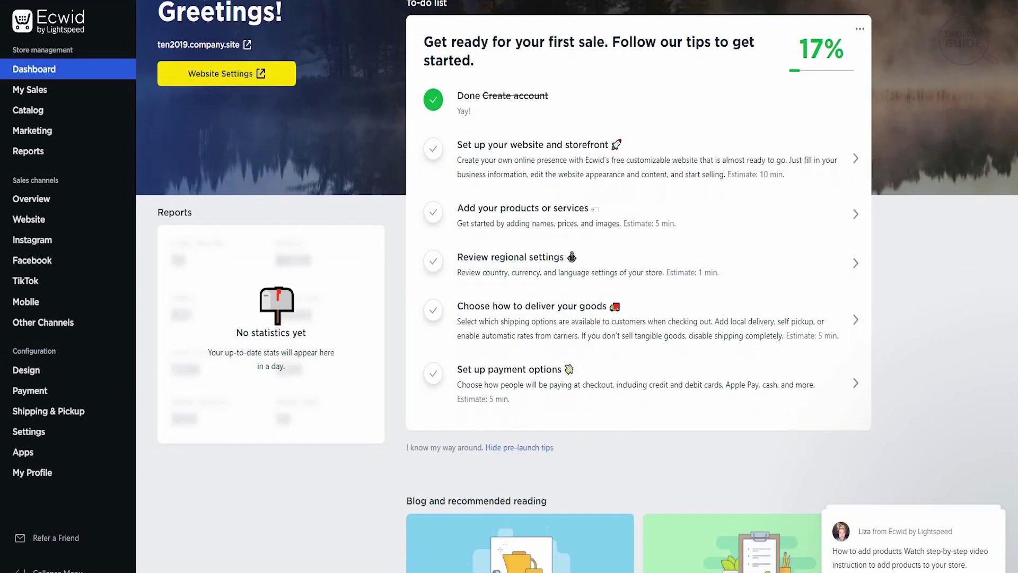
pyautogui.scroll(1, 576, 286)
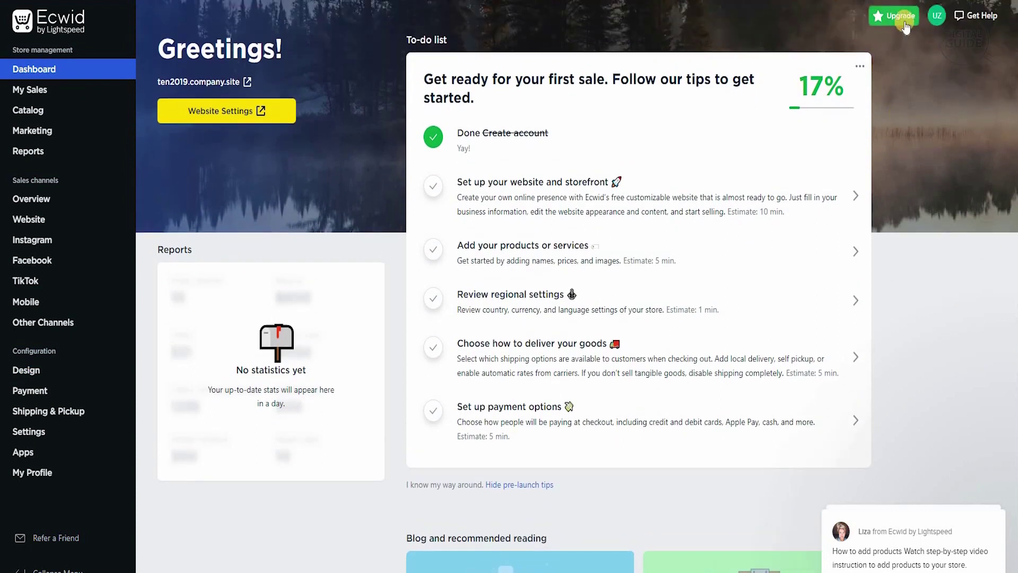
pyautogui.click(906, 28)
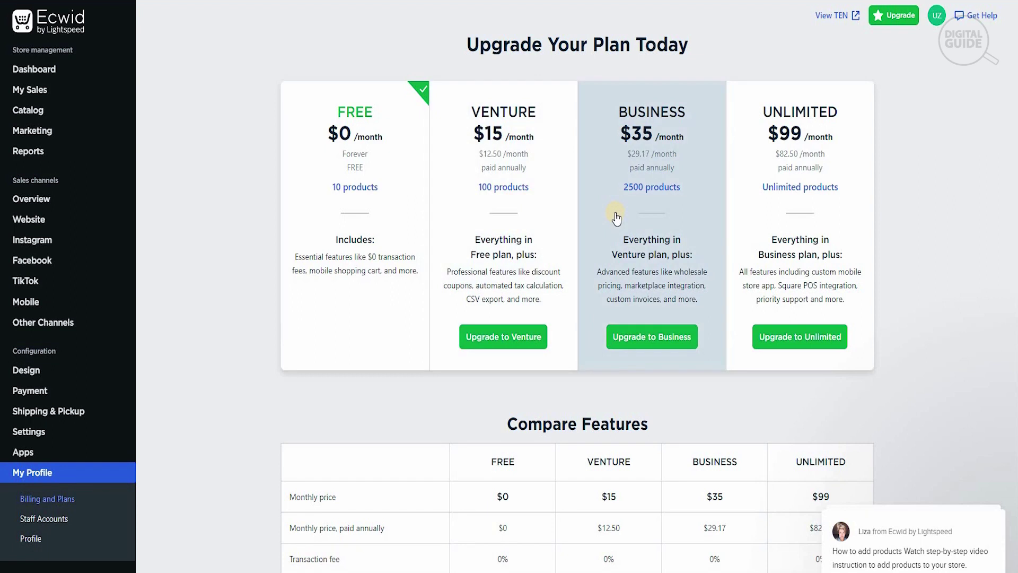
pyautogui.scroll(-5, 227, 371)
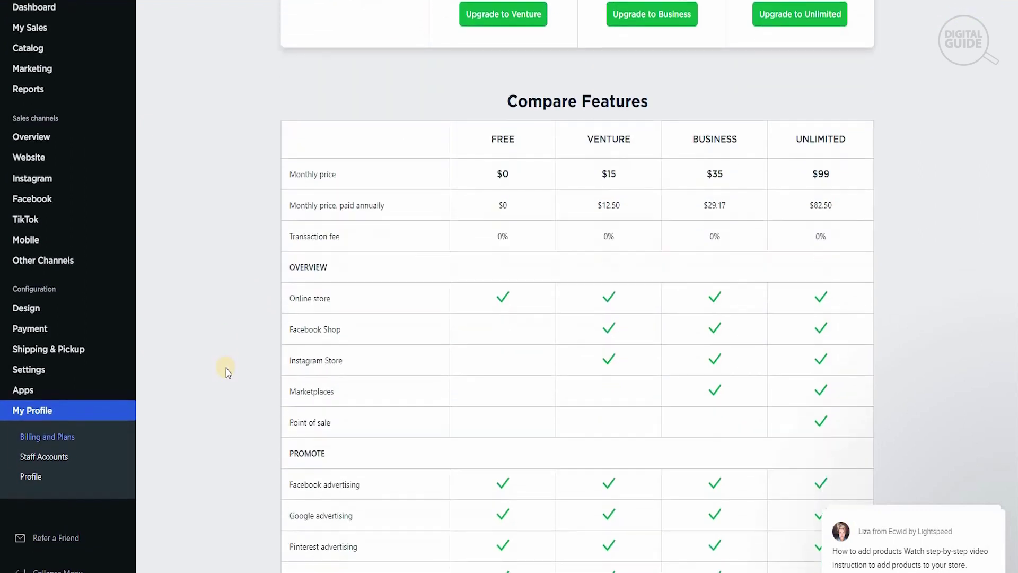
pyautogui.scroll(5, 227, 371)
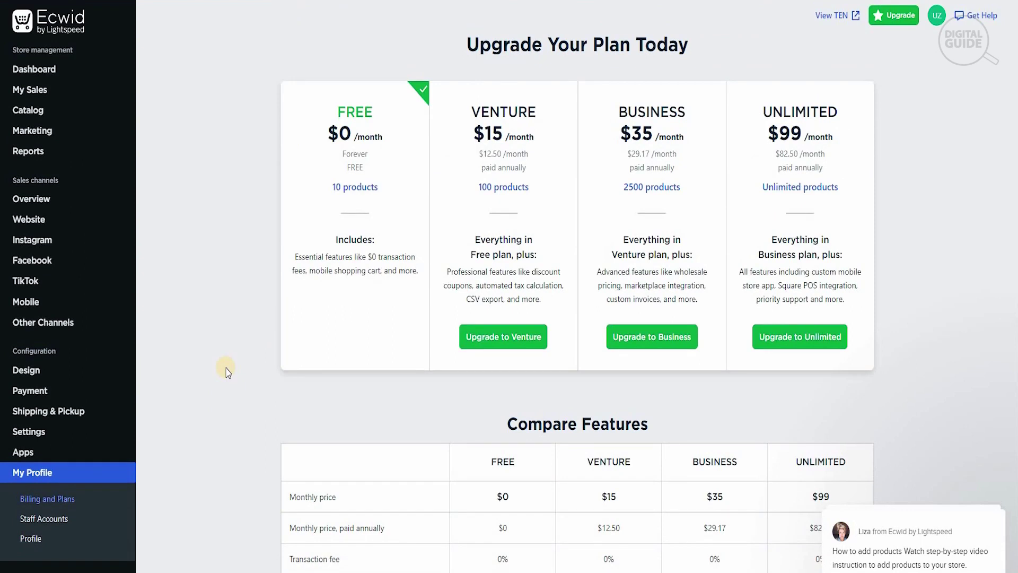